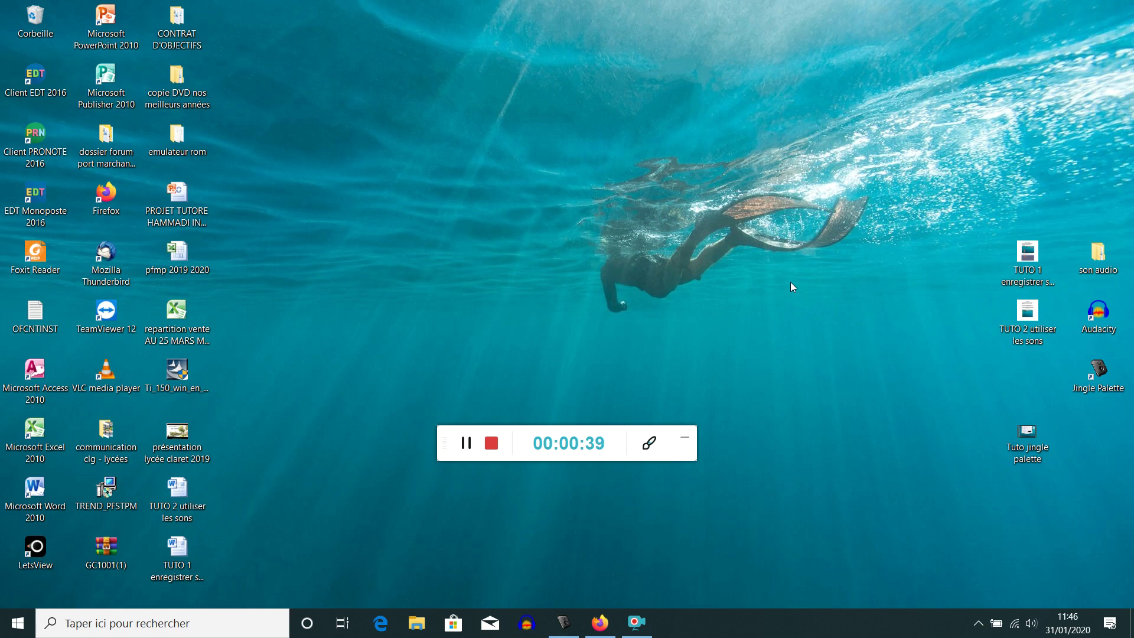
Look over the desktop resources: Audacity, the tutorial documents and the contents of the son audio folder
double_click(1099, 331)
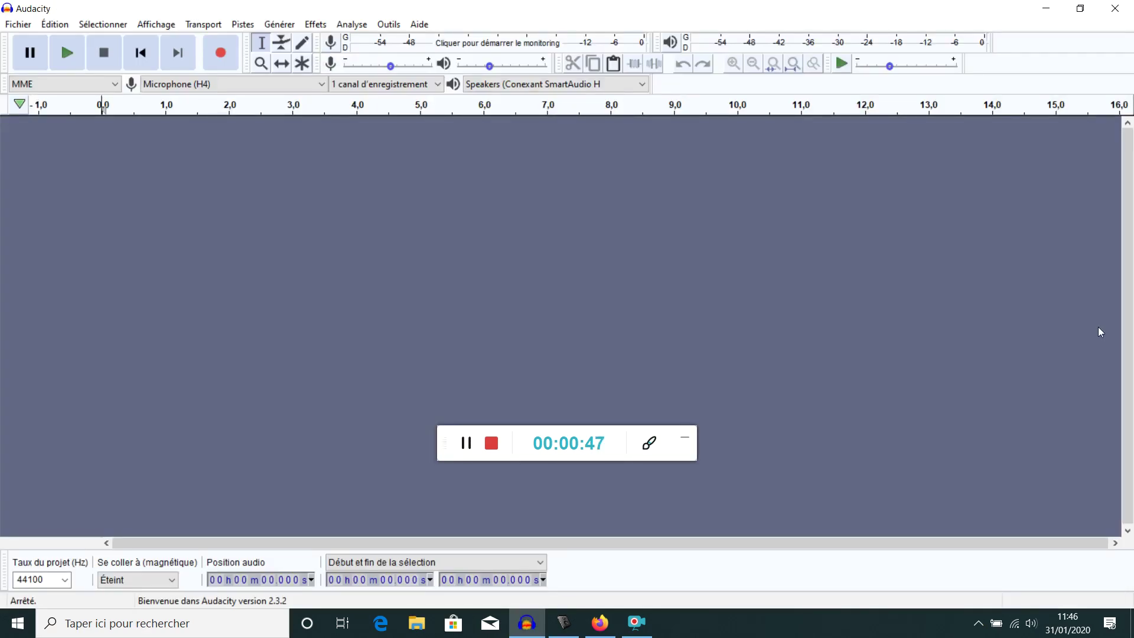
click(1042, 8)
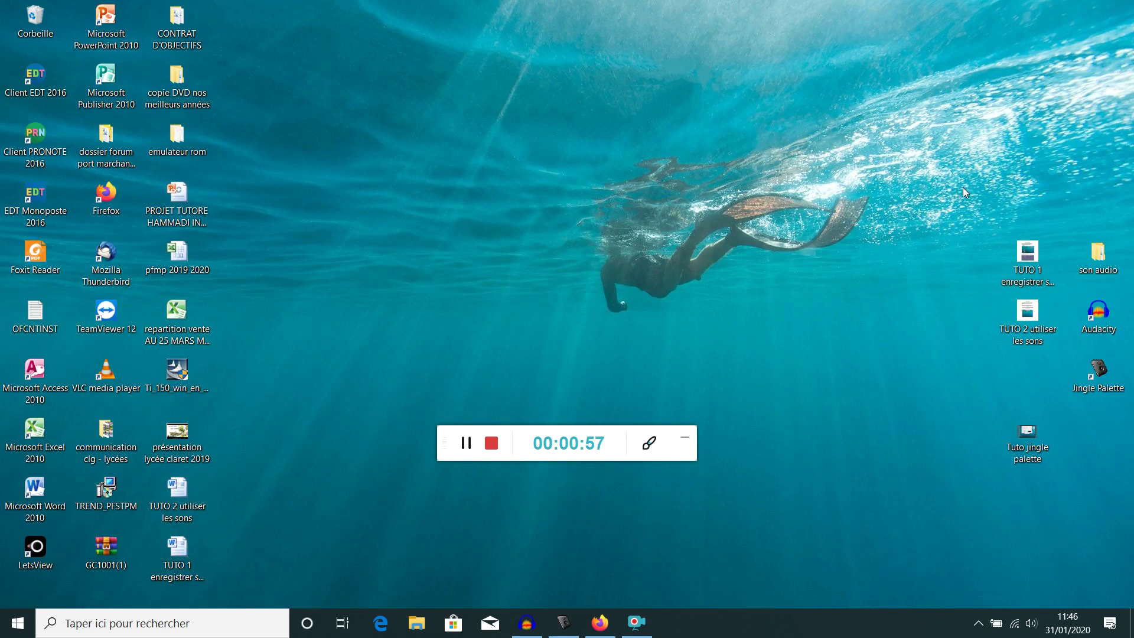
click(1028, 284)
click(990, 133)
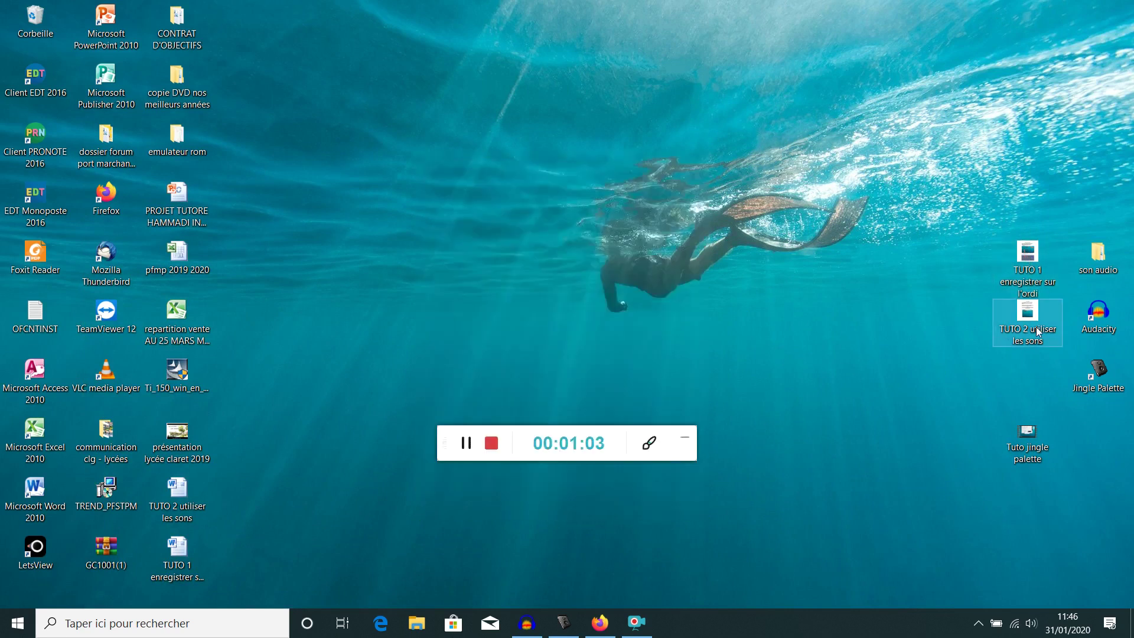
mouse_move(1028, 315)
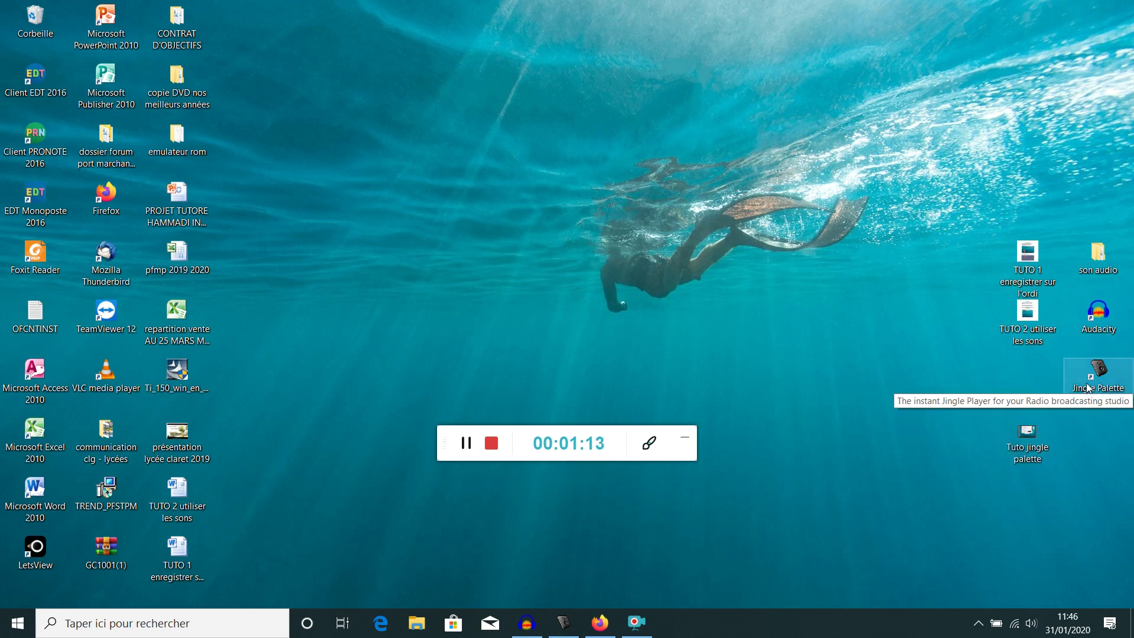
double_click(1100, 260)
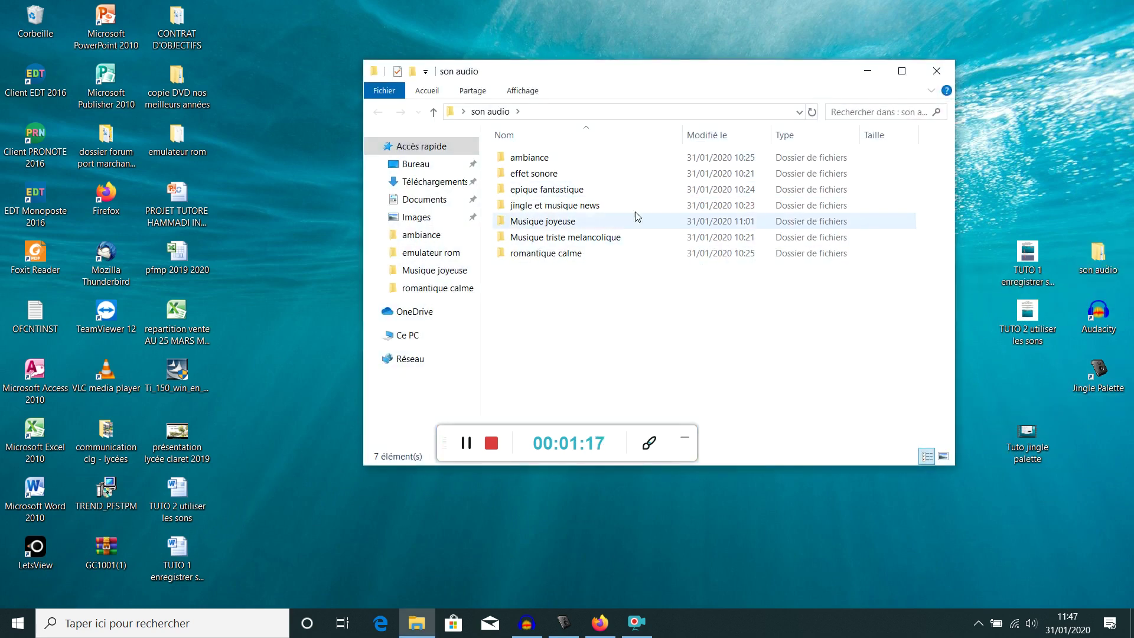
click(939, 73)
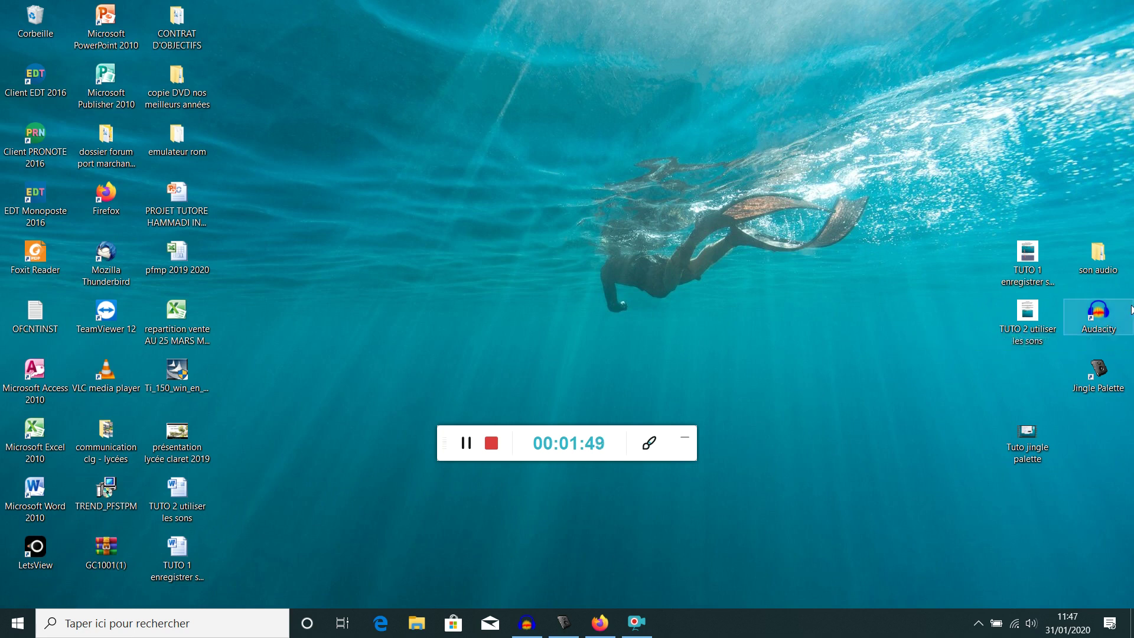
Switch to Audacity, record about 15 seconds of voice from the microphone and play the recording back
double_click(1082, 337)
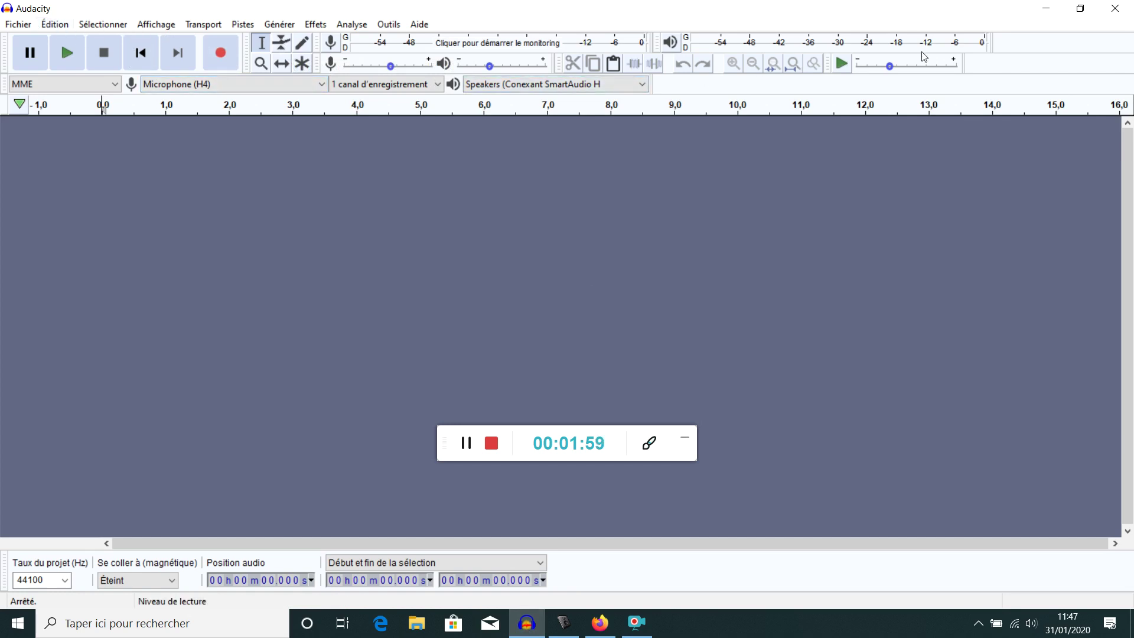
click(220, 52)
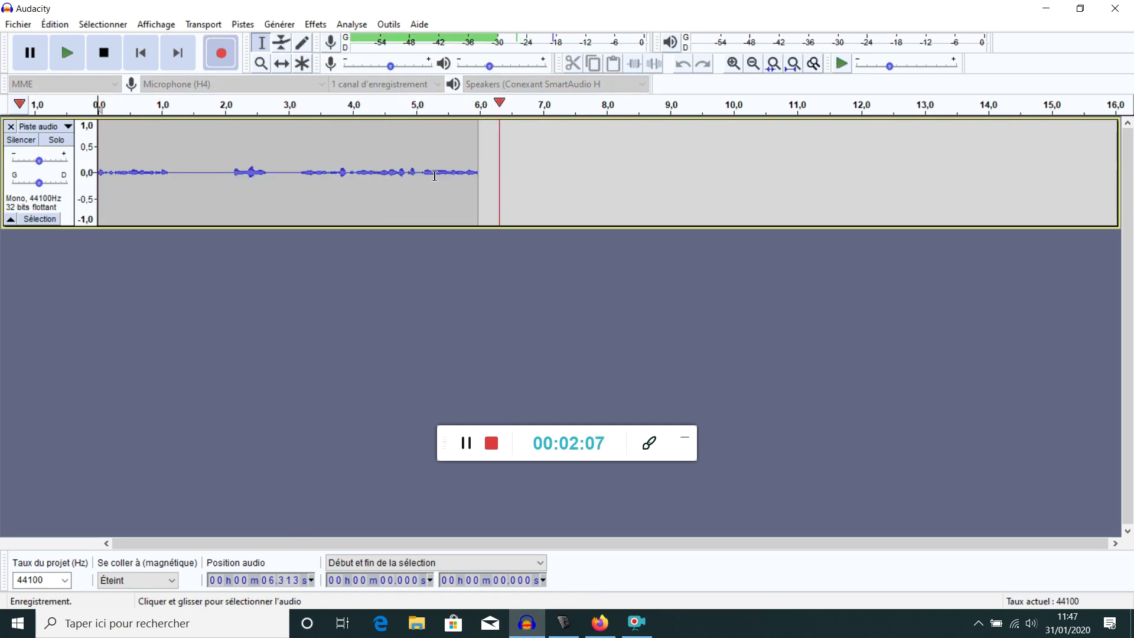
click(104, 53)
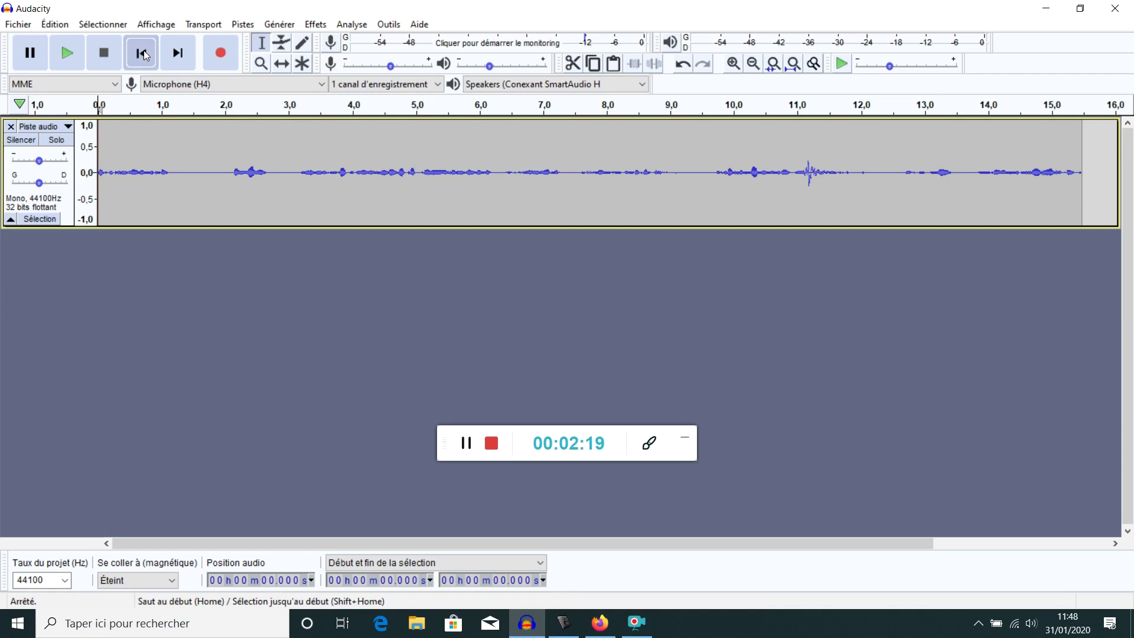
click(72, 51)
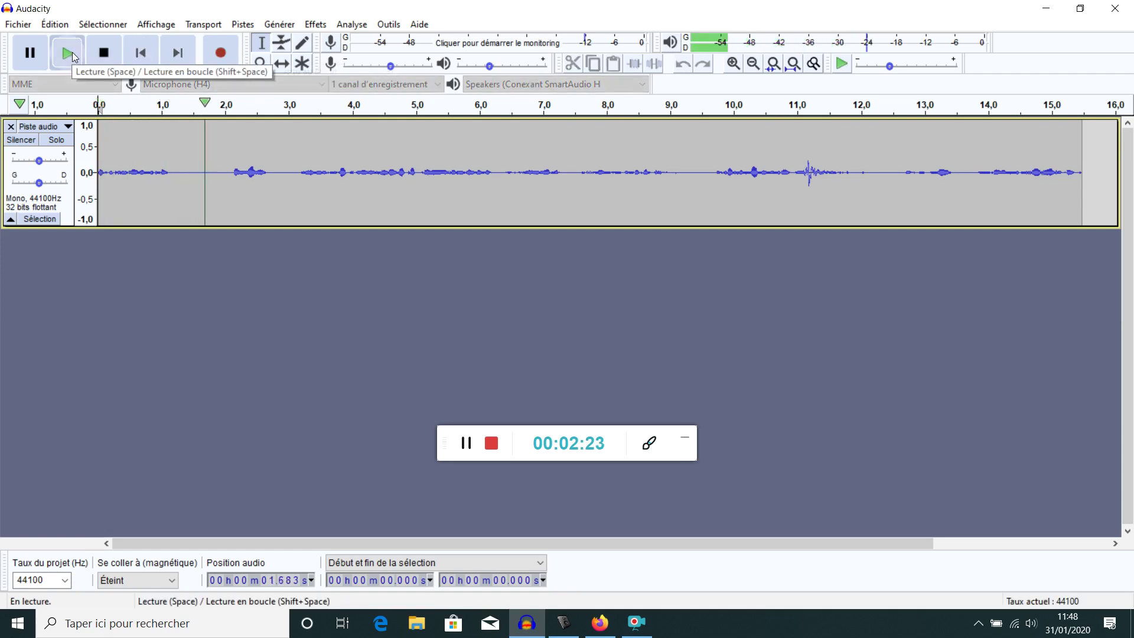
click(104, 56)
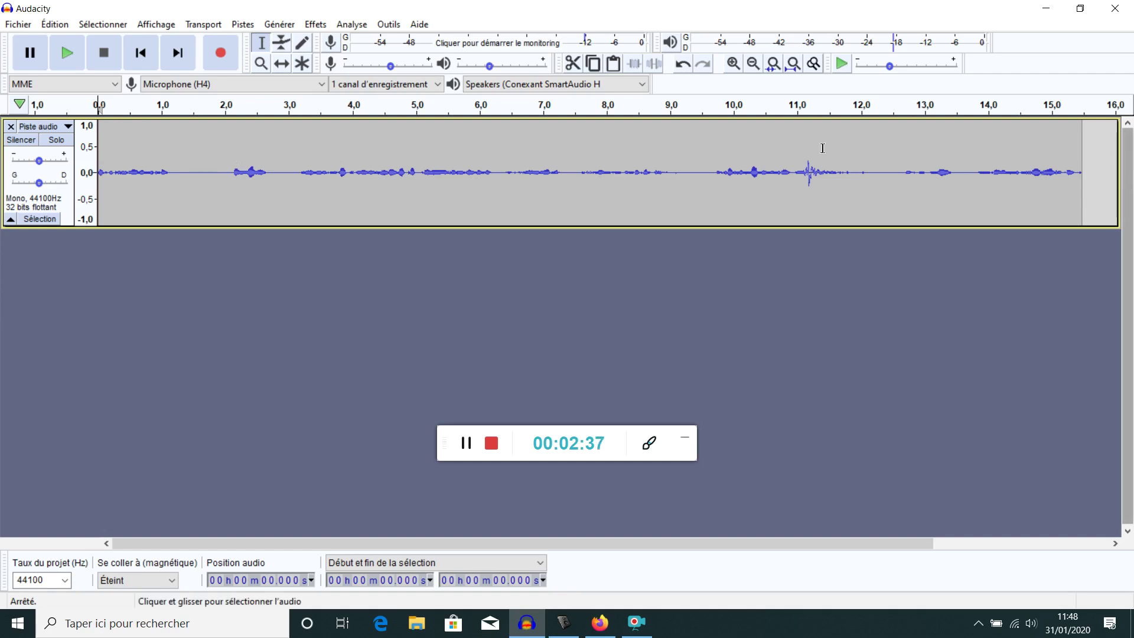
Export the recording to Documents as a 16-bit PCM WAV file named sans titre, leaving the metadata tags empty
click(26, 29)
mouse_move(131, 135)
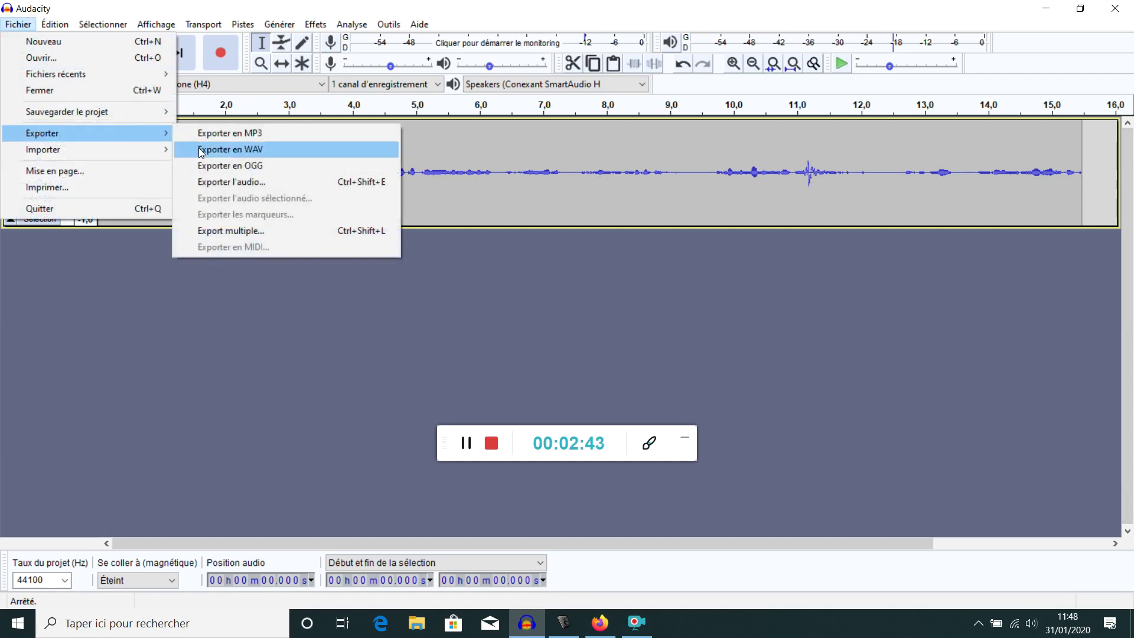
click(260, 150)
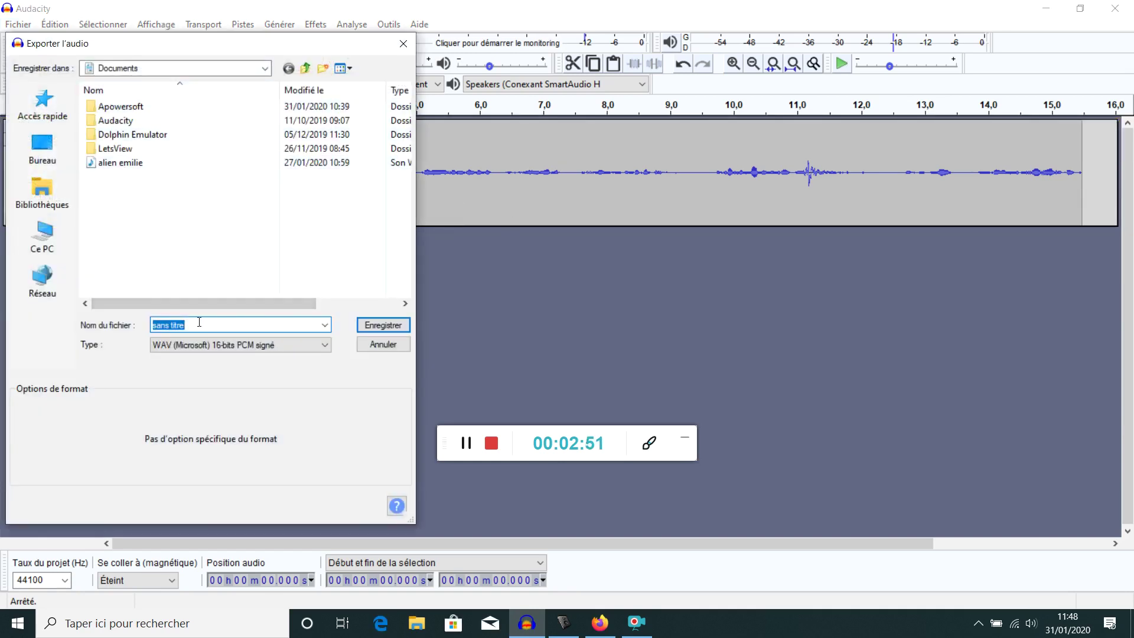
click(395, 329)
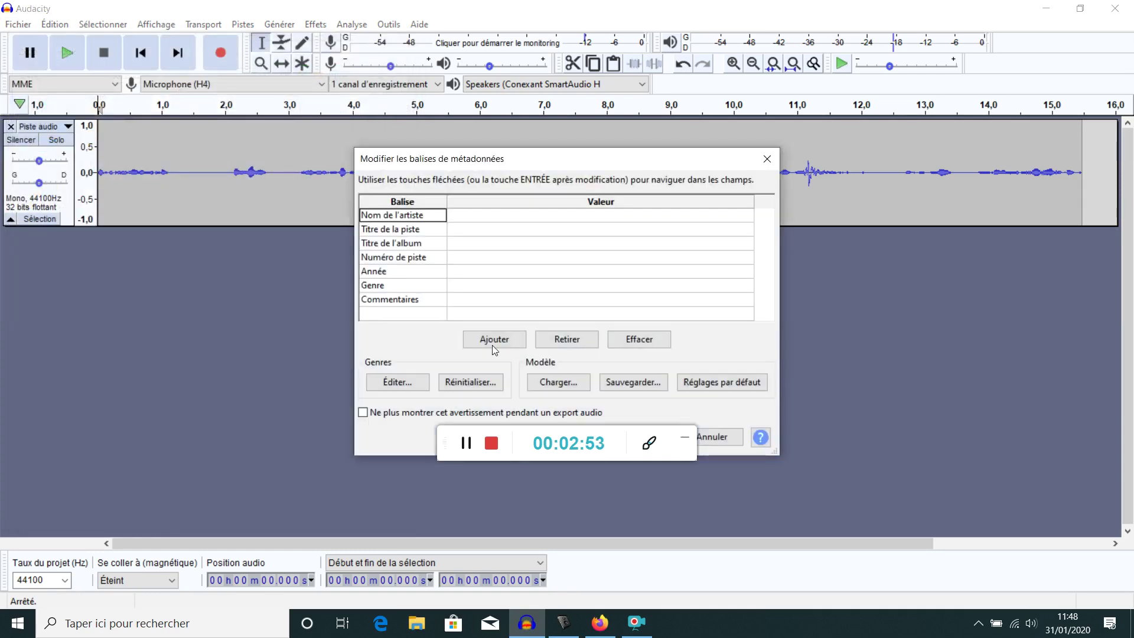
drag(617, 156, 615, 111)
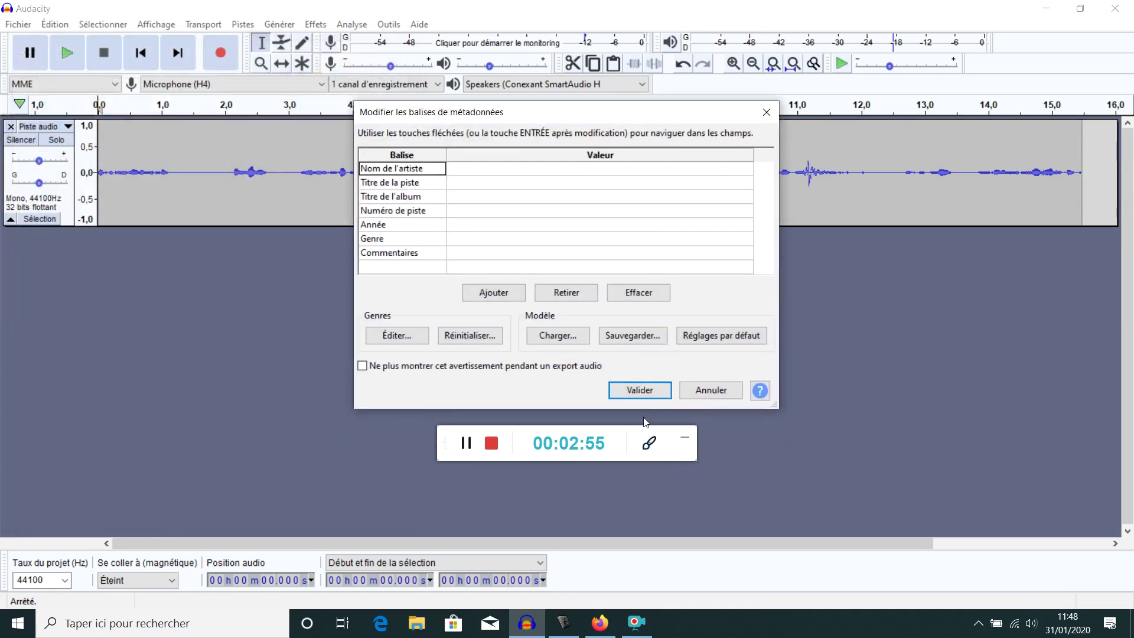
click(642, 392)
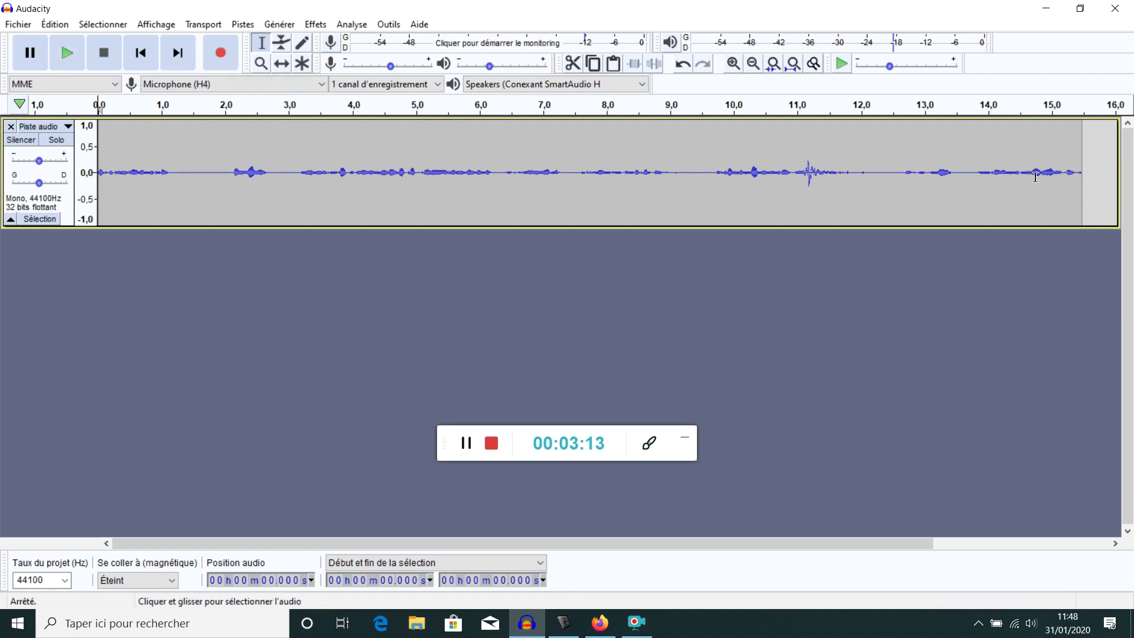
Delete the short section of the voice track from about 1.65 s to 3.05 s
click(71, 58)
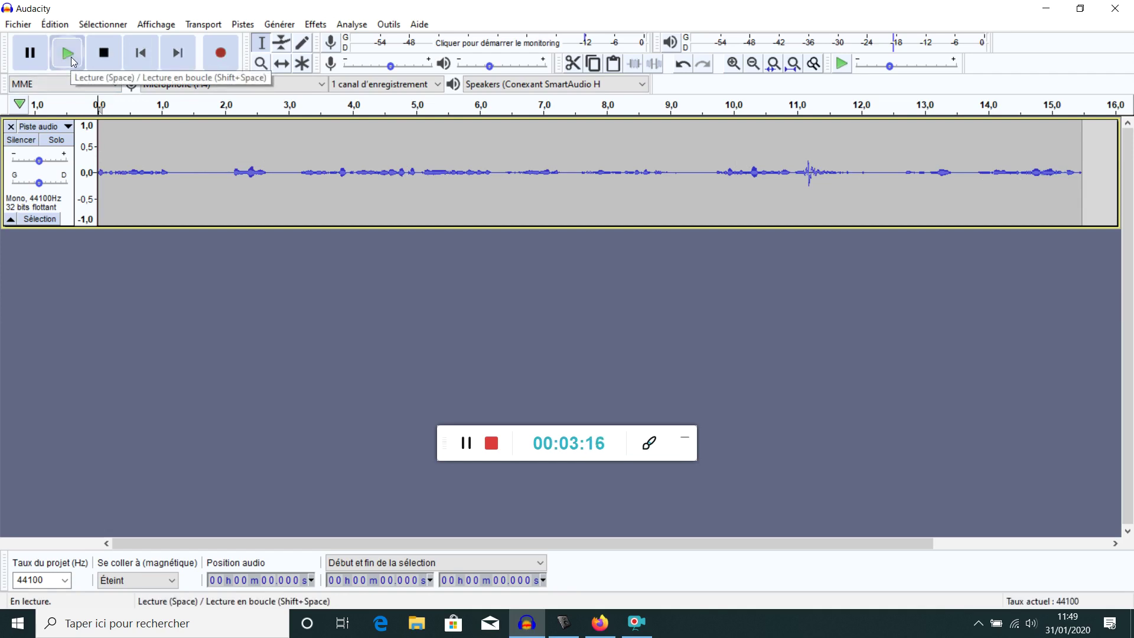
click(109, 58)
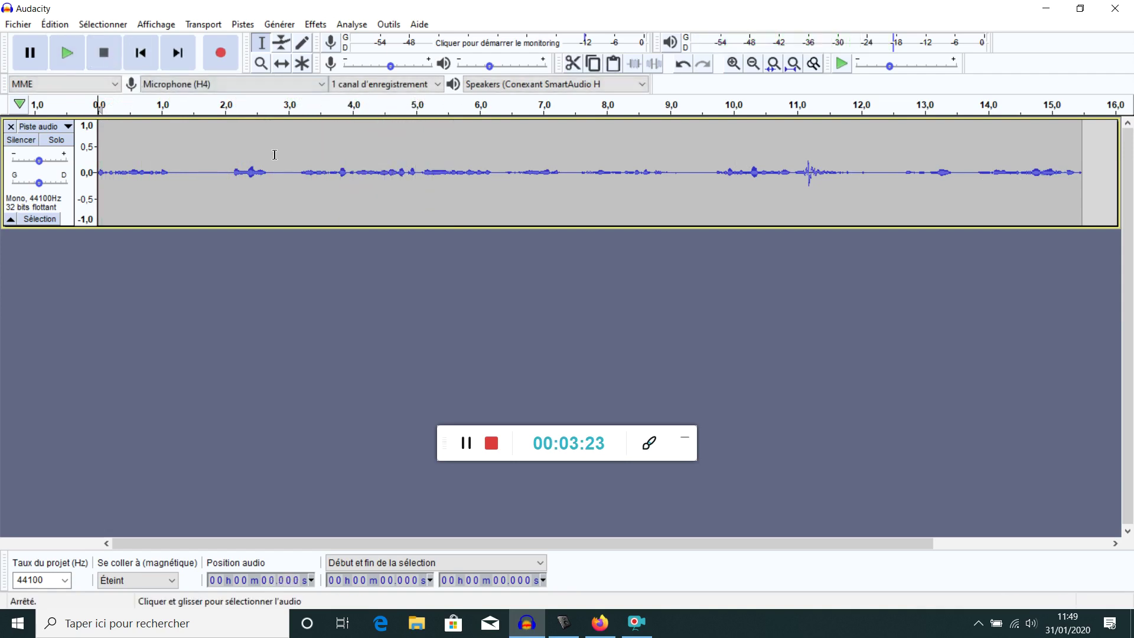
drag(288, 157, 218, 158)
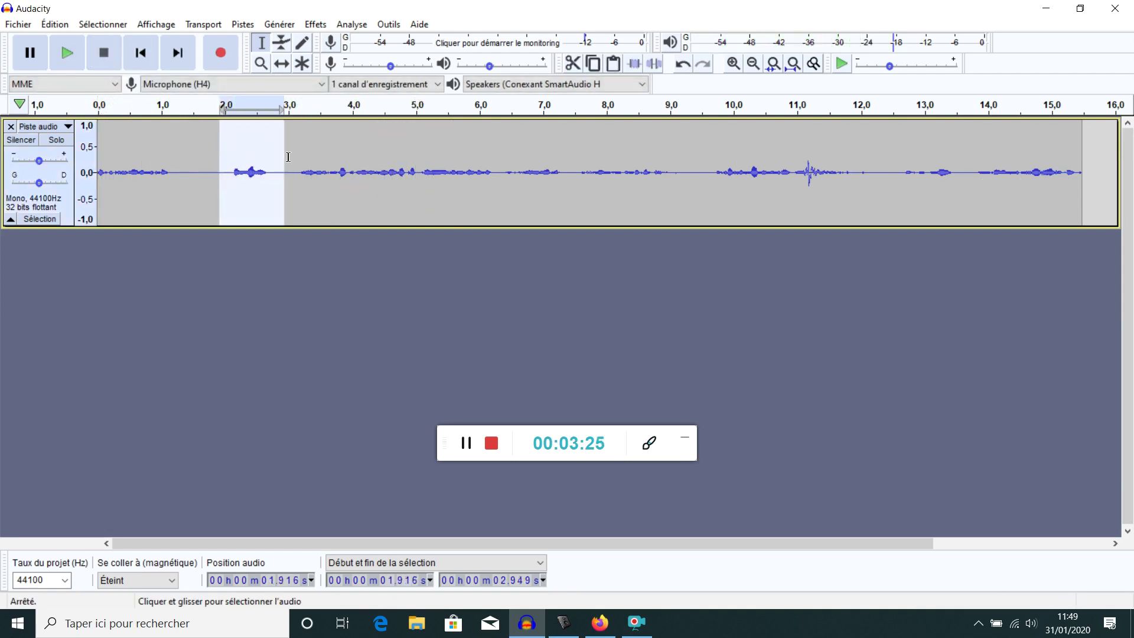
click(350, 168)
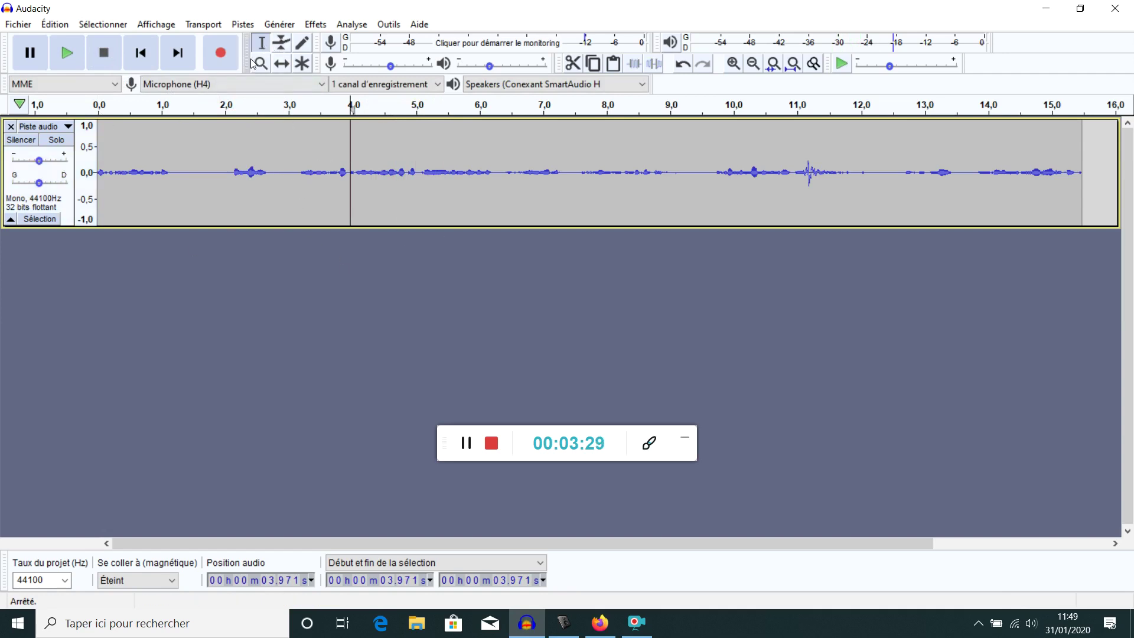
drag(236, 167, 290, 170)
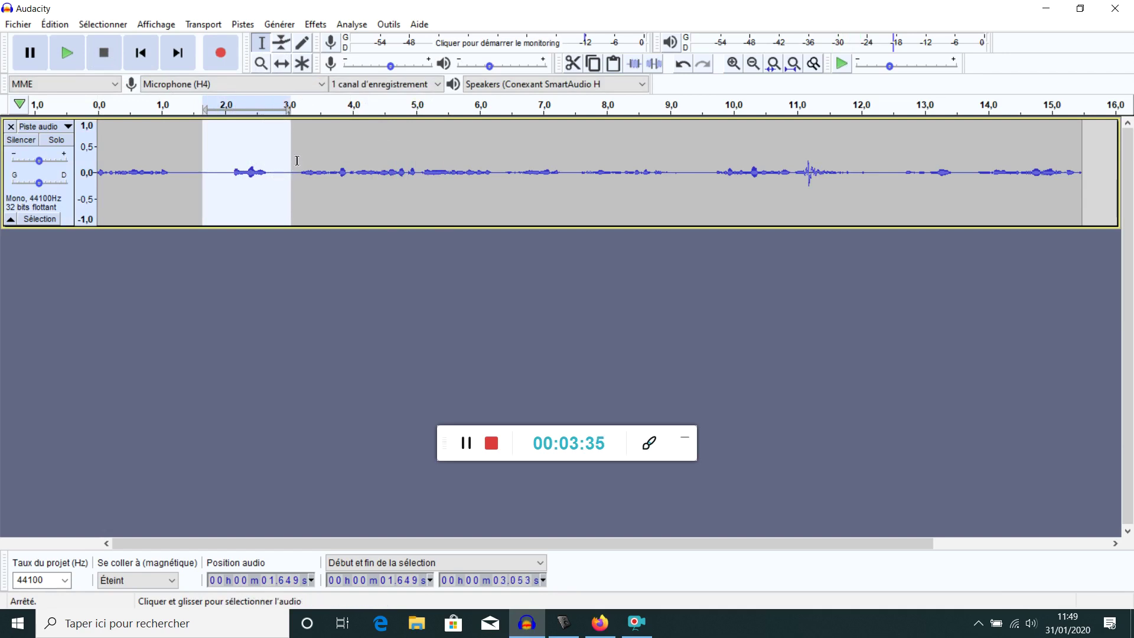
key(Delete)
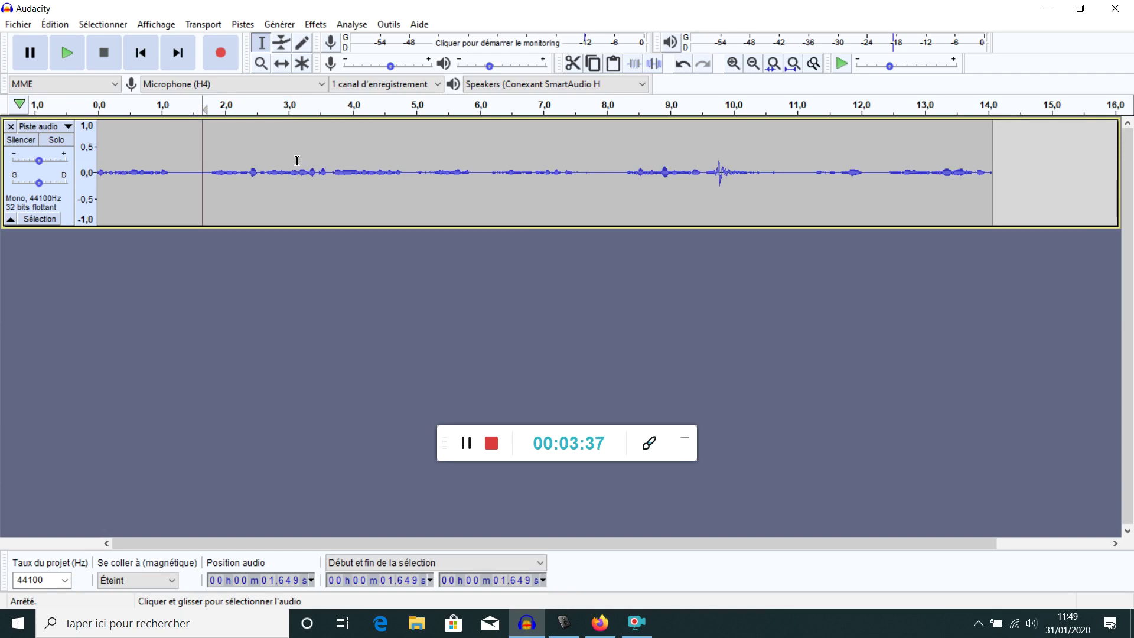
Play the edited voice track from the beginning to check the cut
click(140, 52)
click(65, 53)
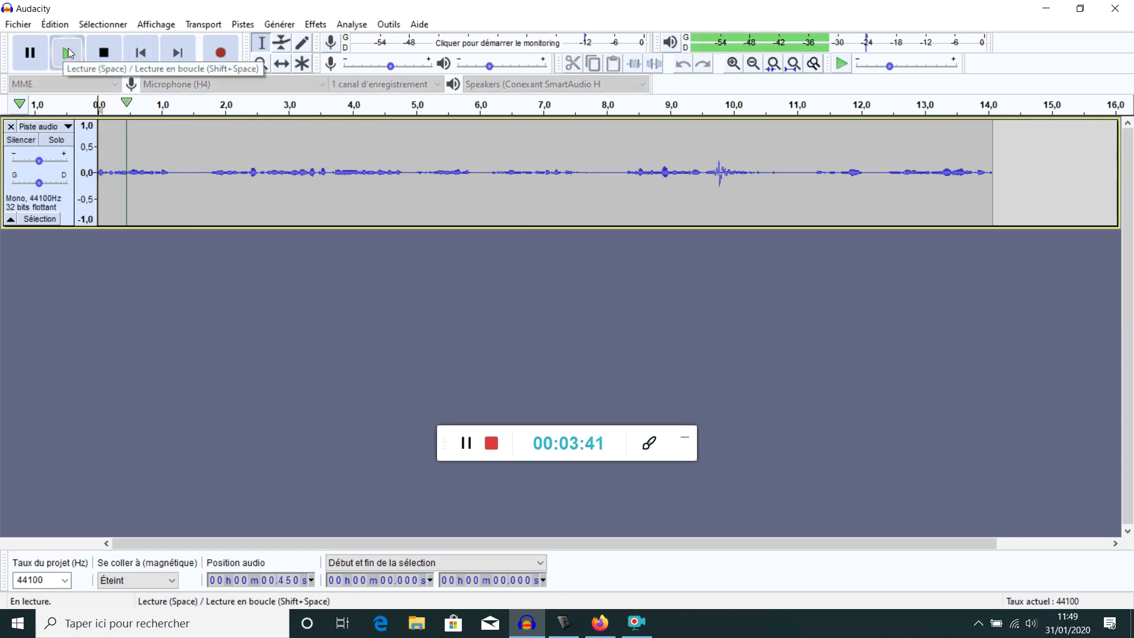
click(105, 53)
Delete the section of the voice track containing the loud spike, from about 8.15 s to 11.09 s
drag(616, 182, 793, 183)
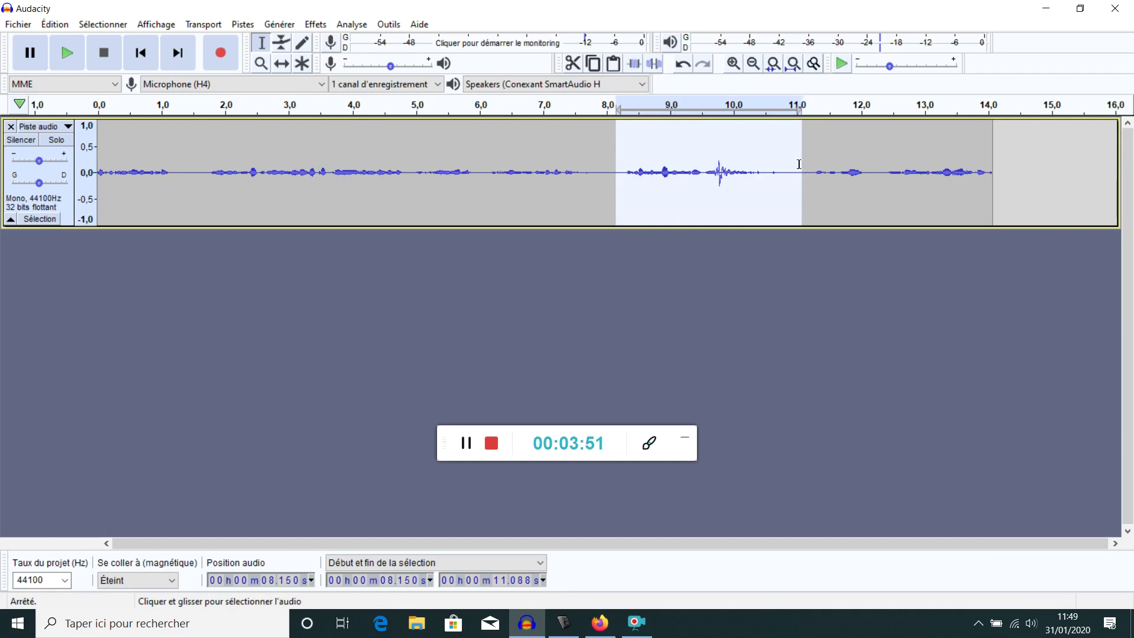
key(Delete)
click(821, 167)
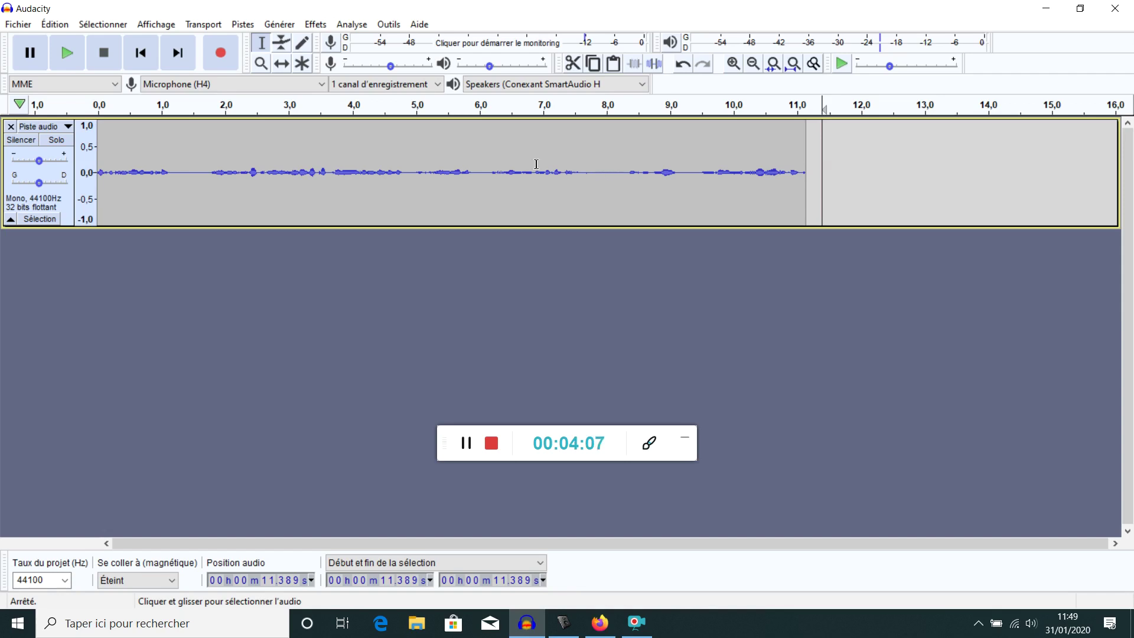
click(832, 175)
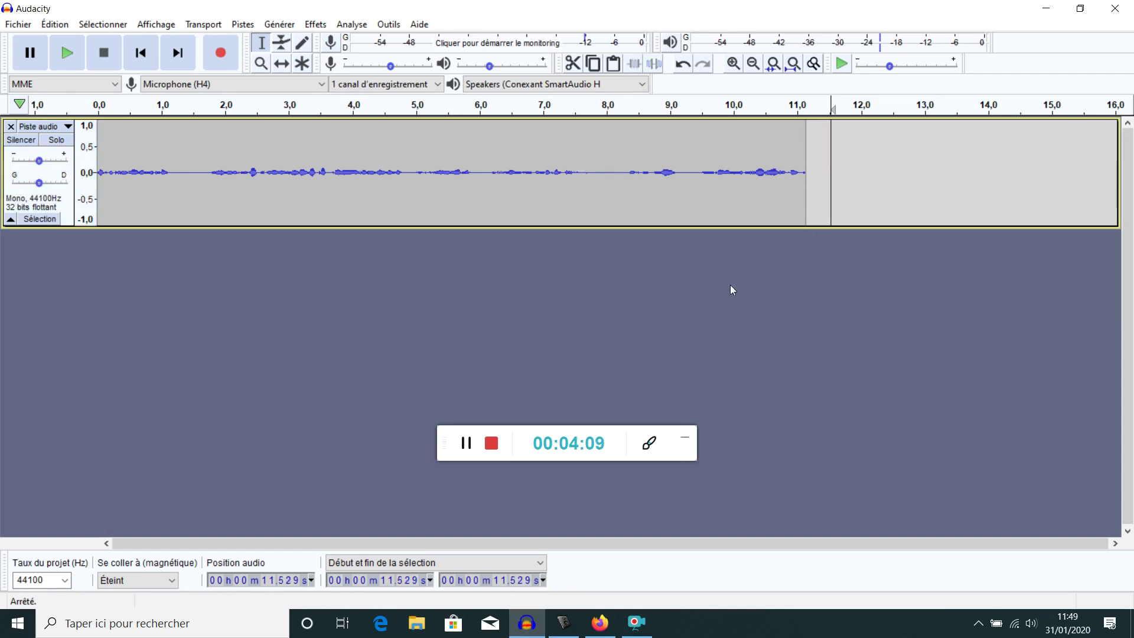
Shrink the Audacity window and place the open son audio folder window beside it
click(1080, 8)
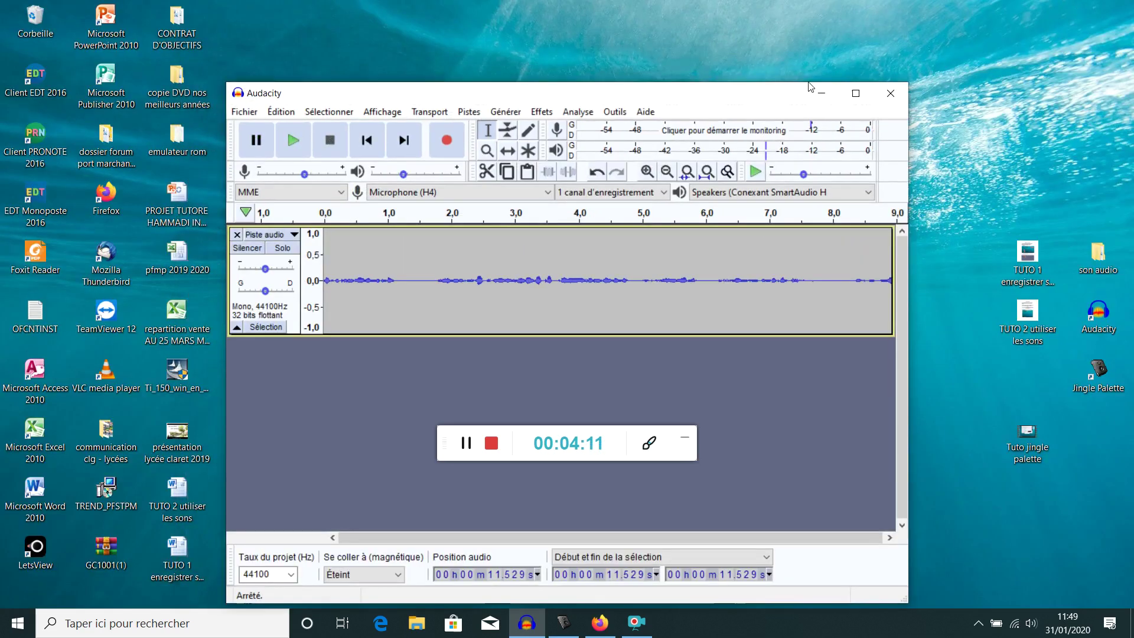
drag(717, 85, 679, 44)
click(794, 35)
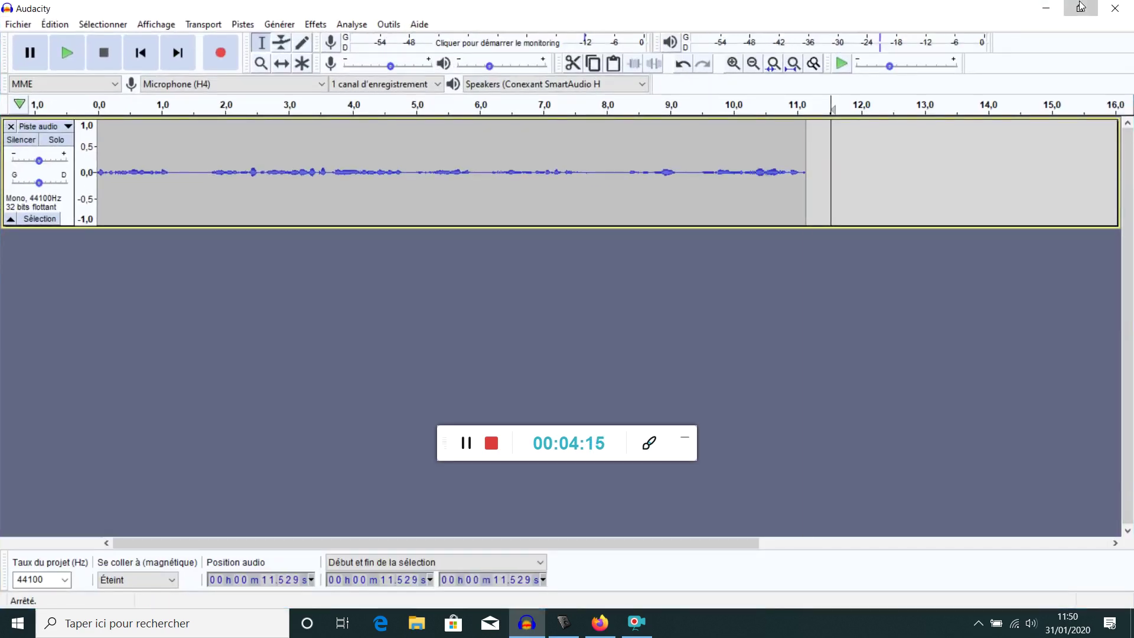
click(1080, 8)
double_click(1098, 263)
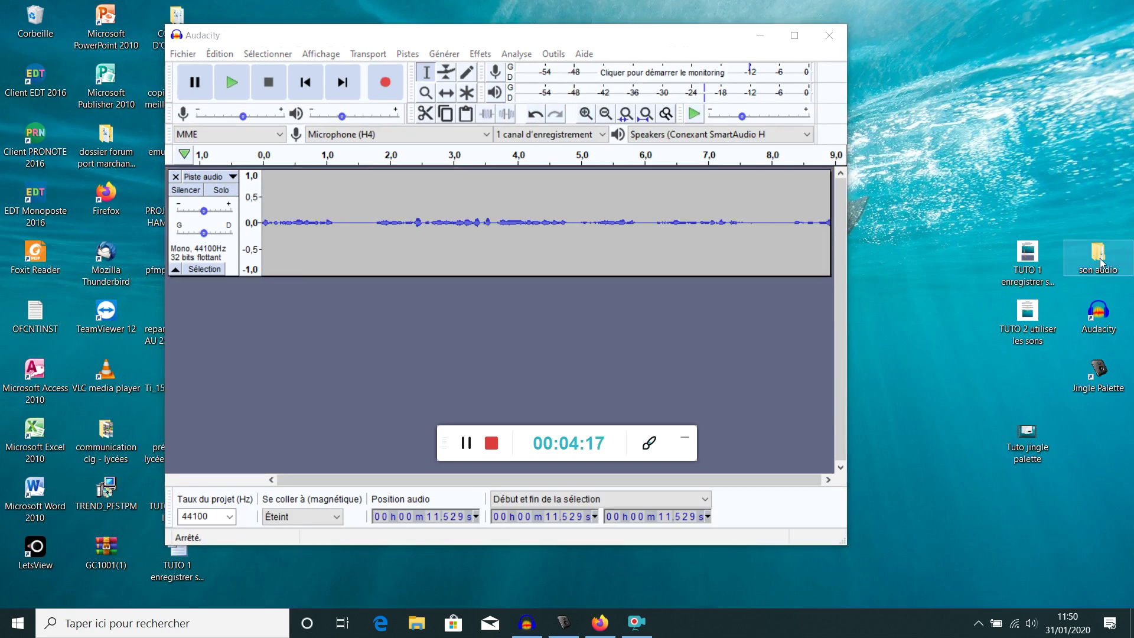
click(943, 71)
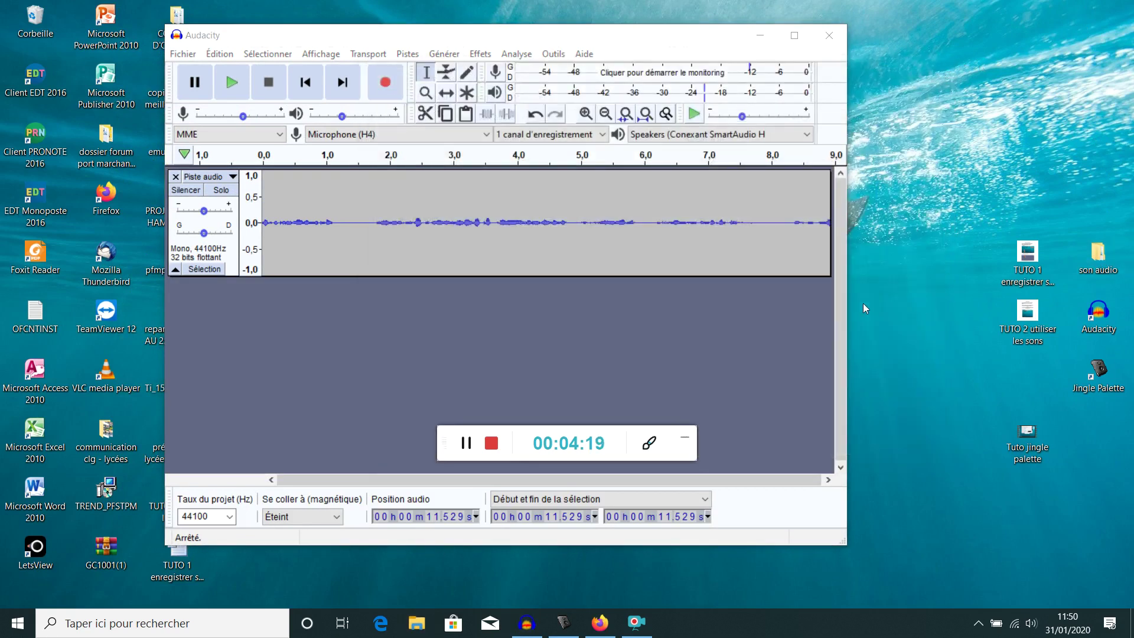
double_click(1098, 265)
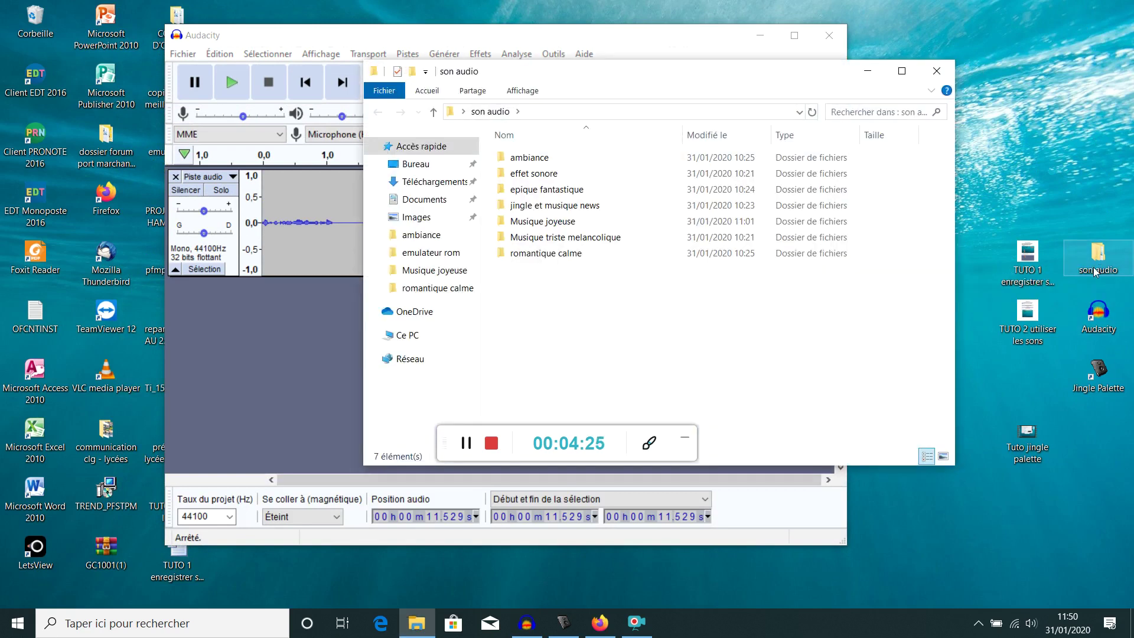
drag(692, 72, 909, 55)
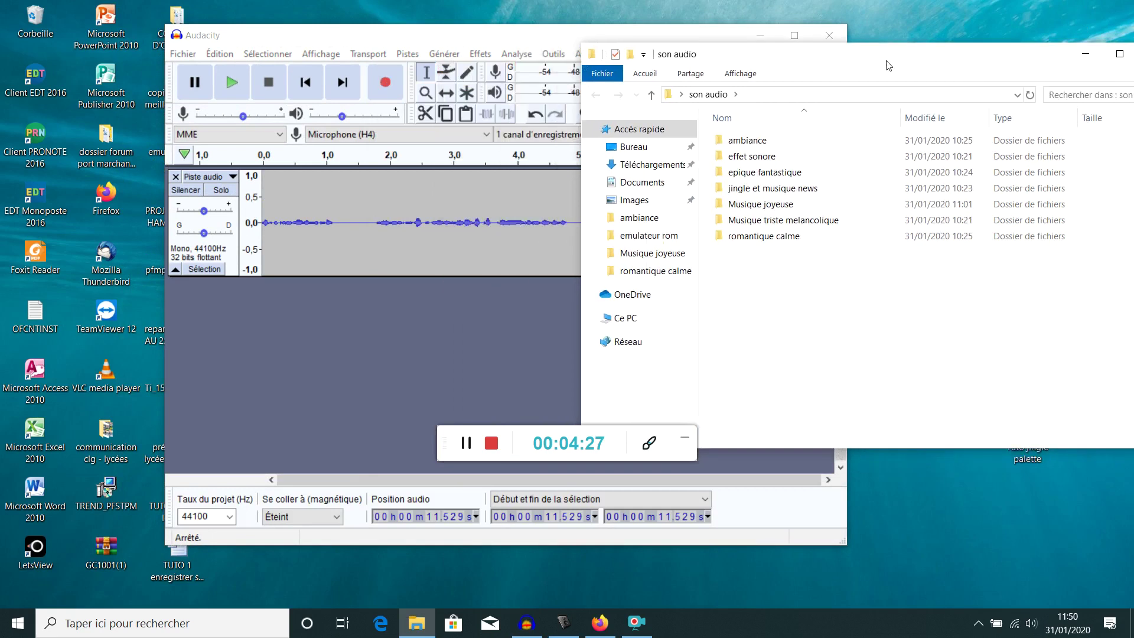
Import 15347__ch0cchi__alien-ship-idle from the ambiance folder into the project as a new track, making a copy of the file
double_click(762, 135)
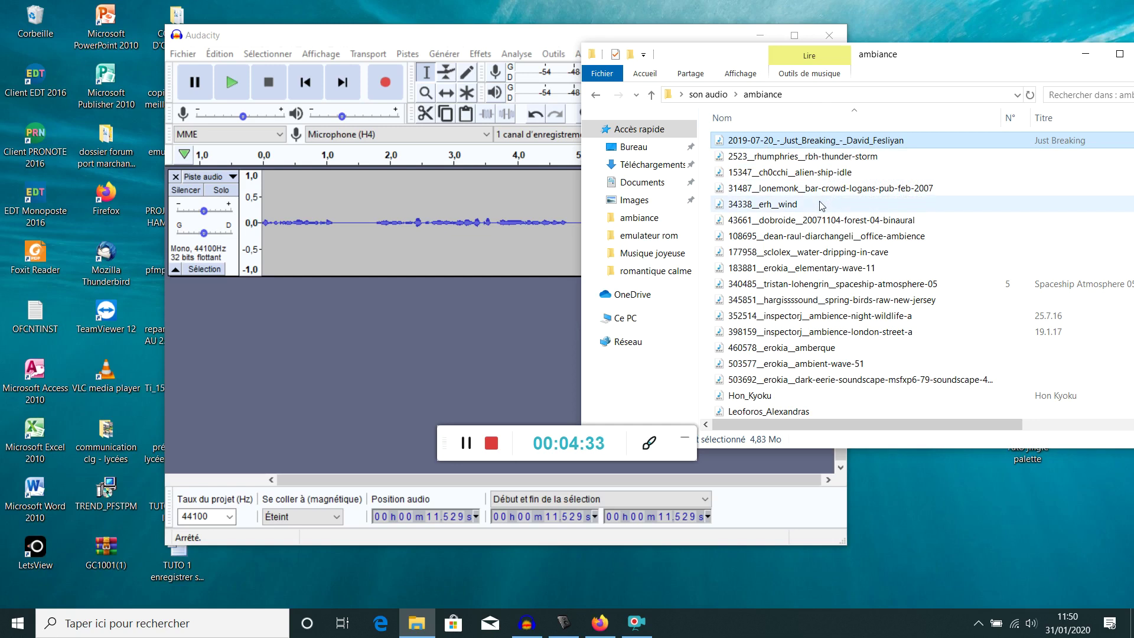
drag(817, 176, 416, 307)
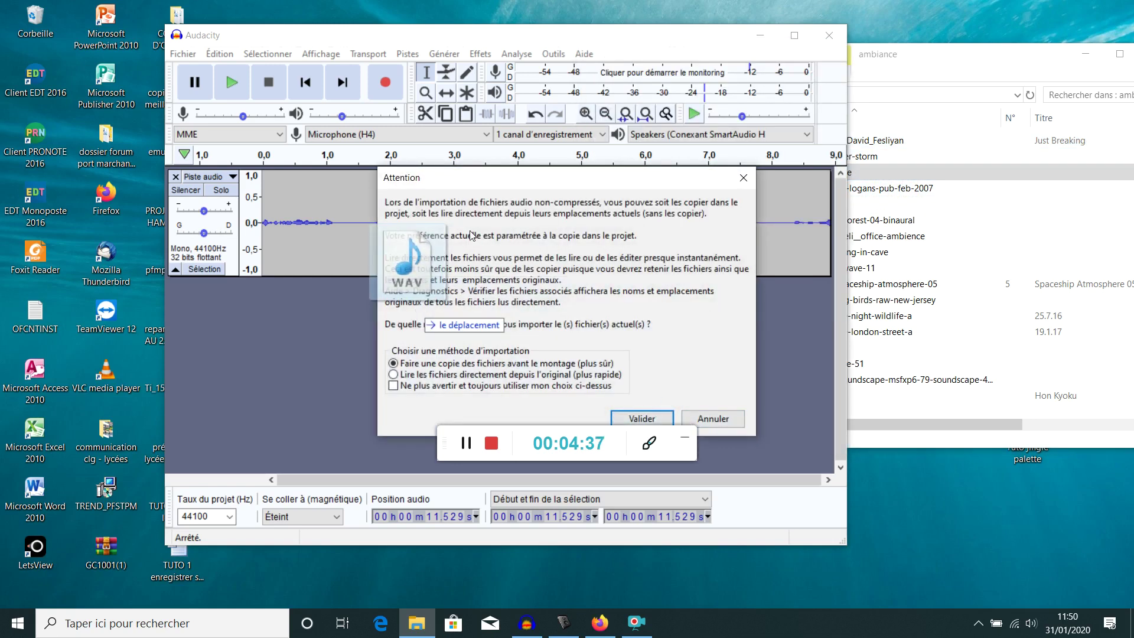
click(641, 418)
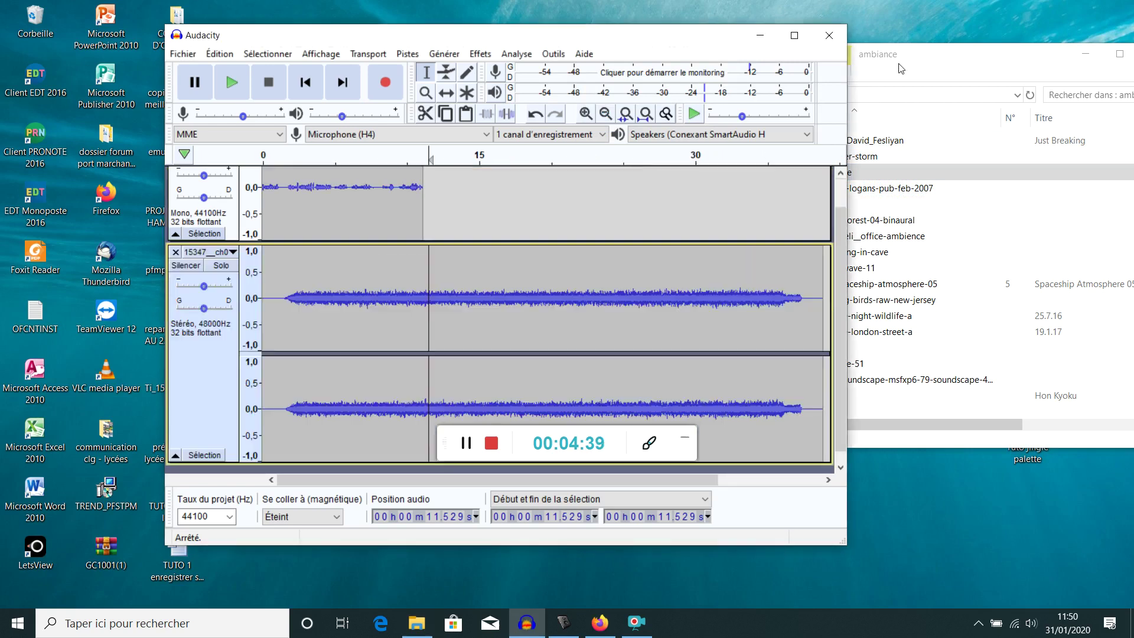
Import Gange-Jingle from the jingle et musique news folder as a new track, then minimize the folder window and maximize Audacity
click(903, 62)
click(595, 96)
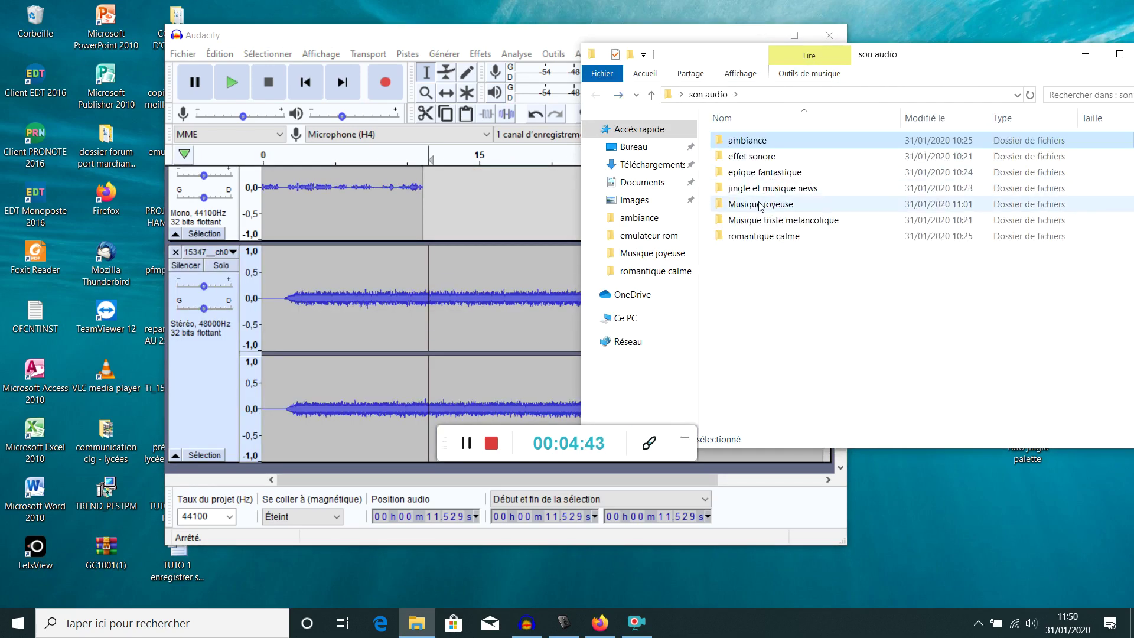
double_click(761, 187)
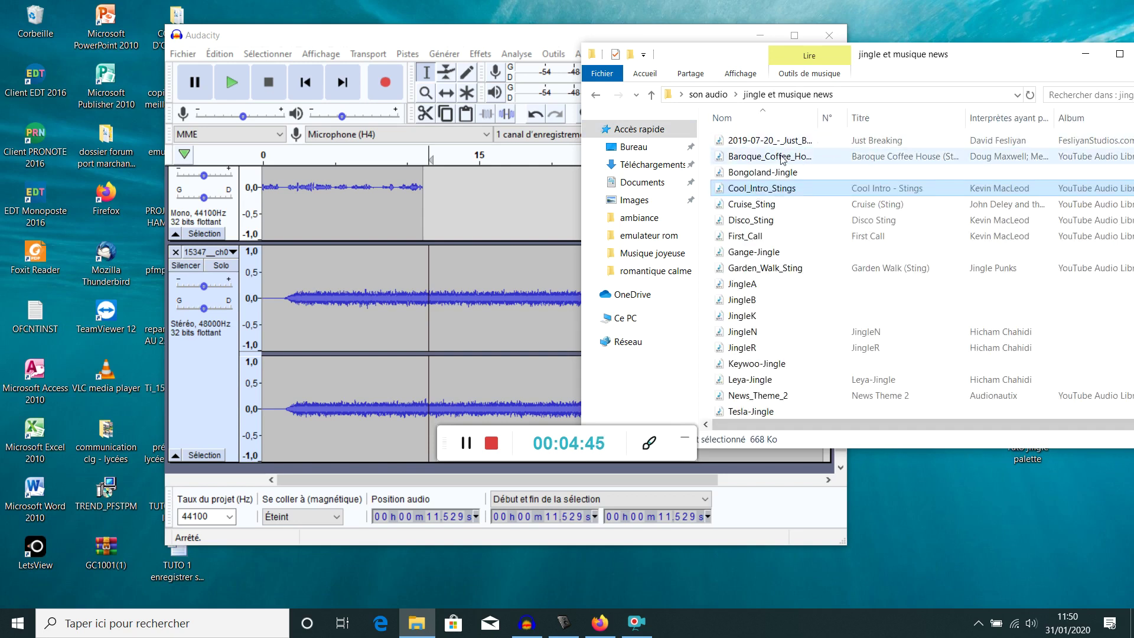
click(755, 253)
drag(755, 253, 558, 257)
click(1085, 53)
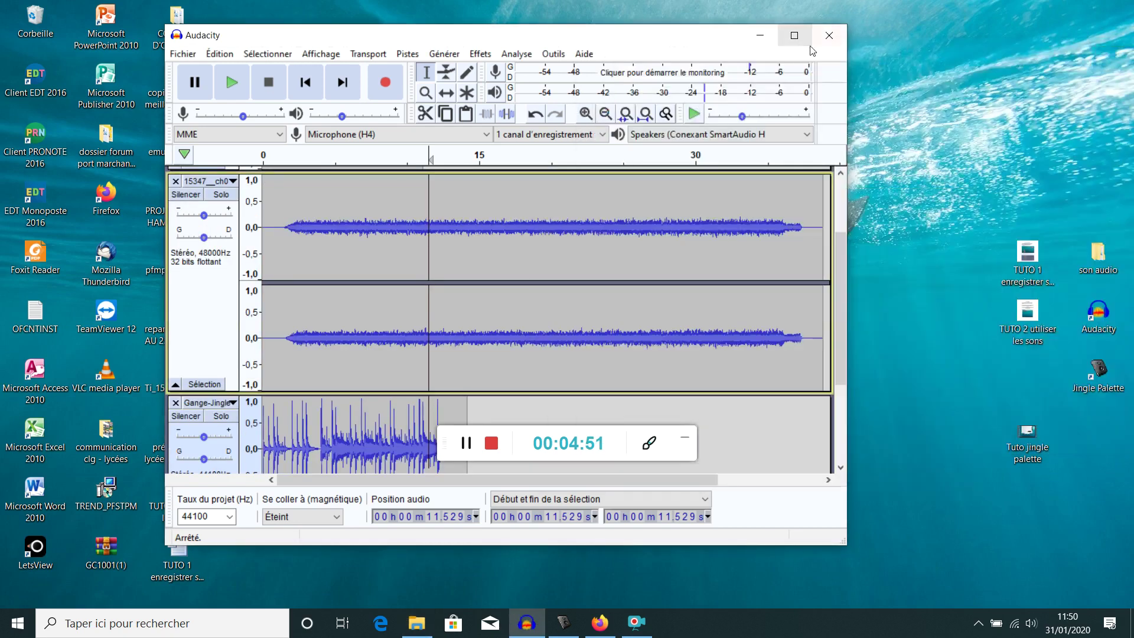
click(794, 36)
Select the whole Gange-Jingle clip and play its opening seconds, then stop playback
scroll(855, 215, up, 3)
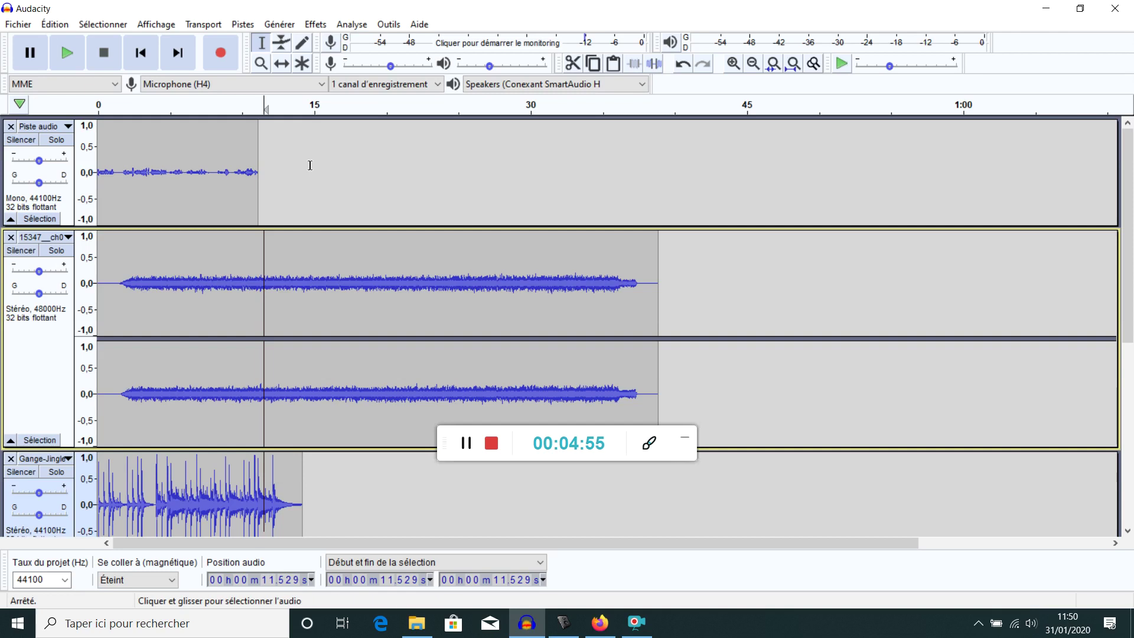
scroll(316, 167, down, 1)
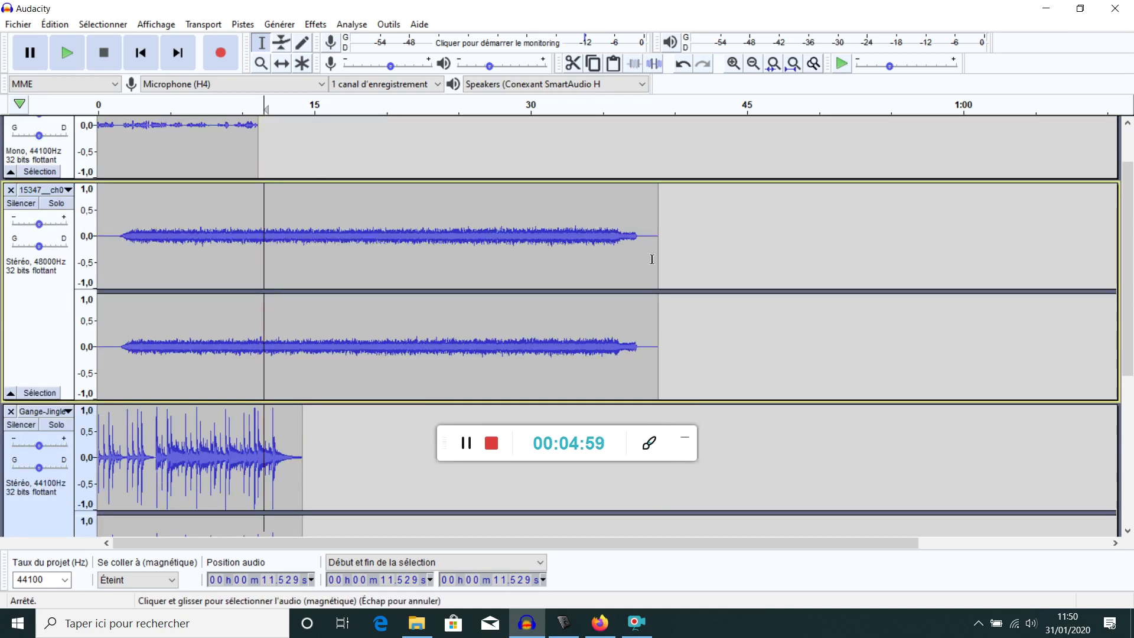
scroll(220, 240, down, 3)
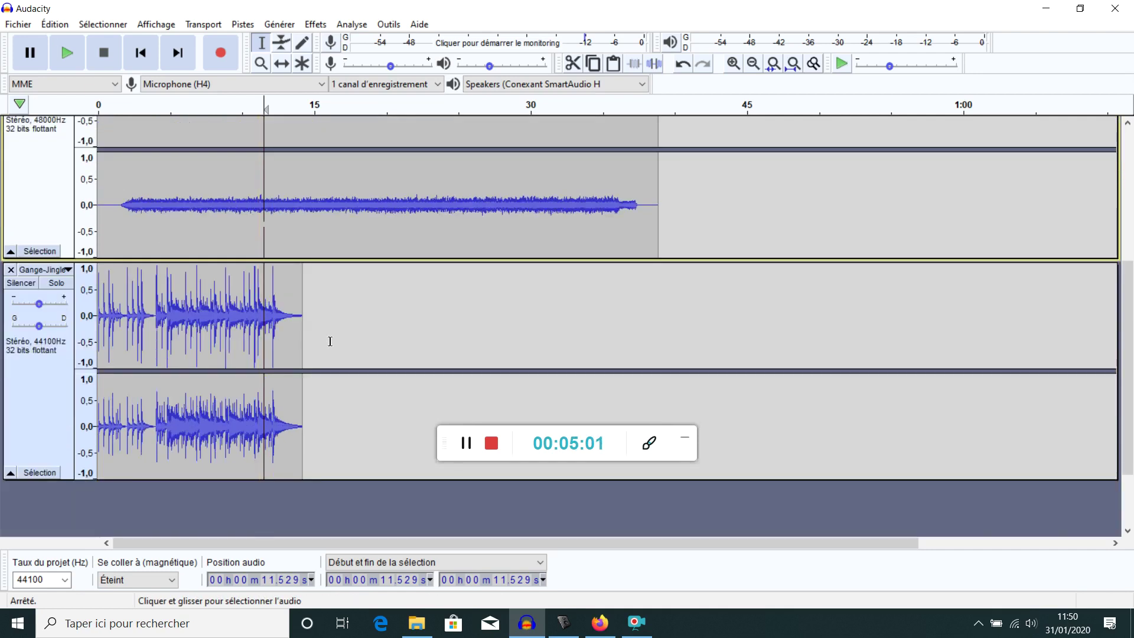
scroll(415, 299, up, 2)
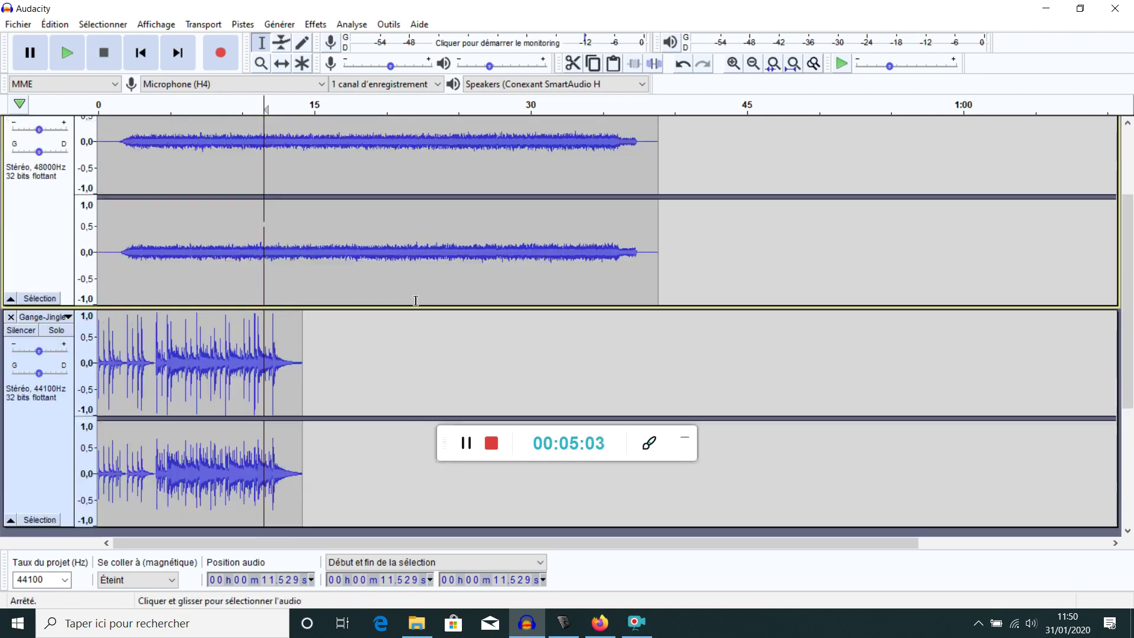
scroll(487, 338, up, 2)
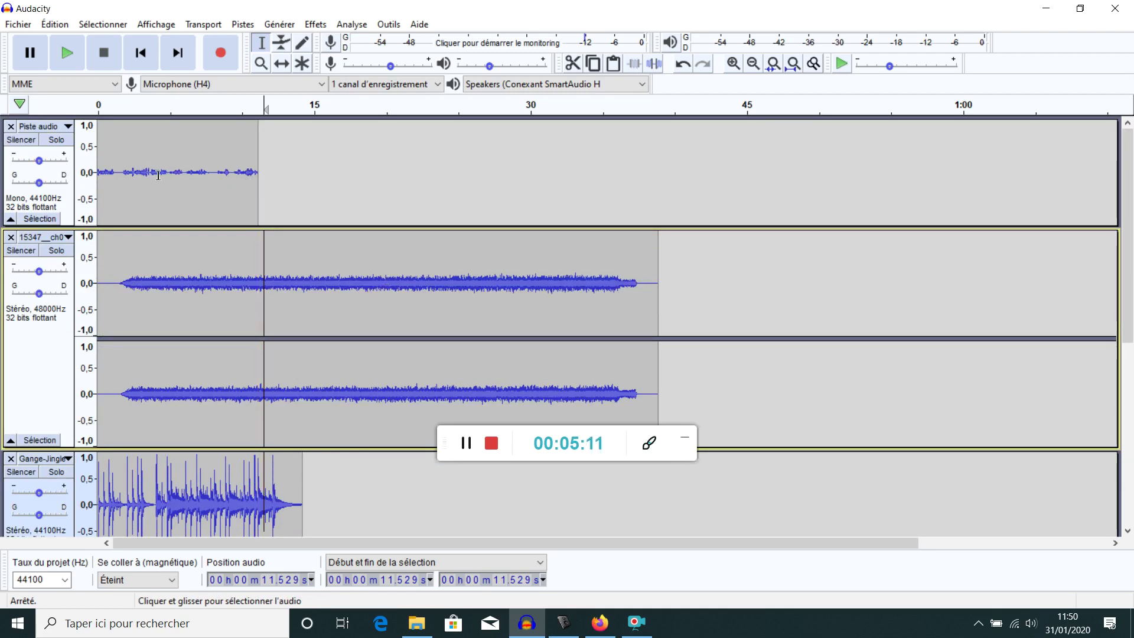
scroll(170, 187, down, 2)
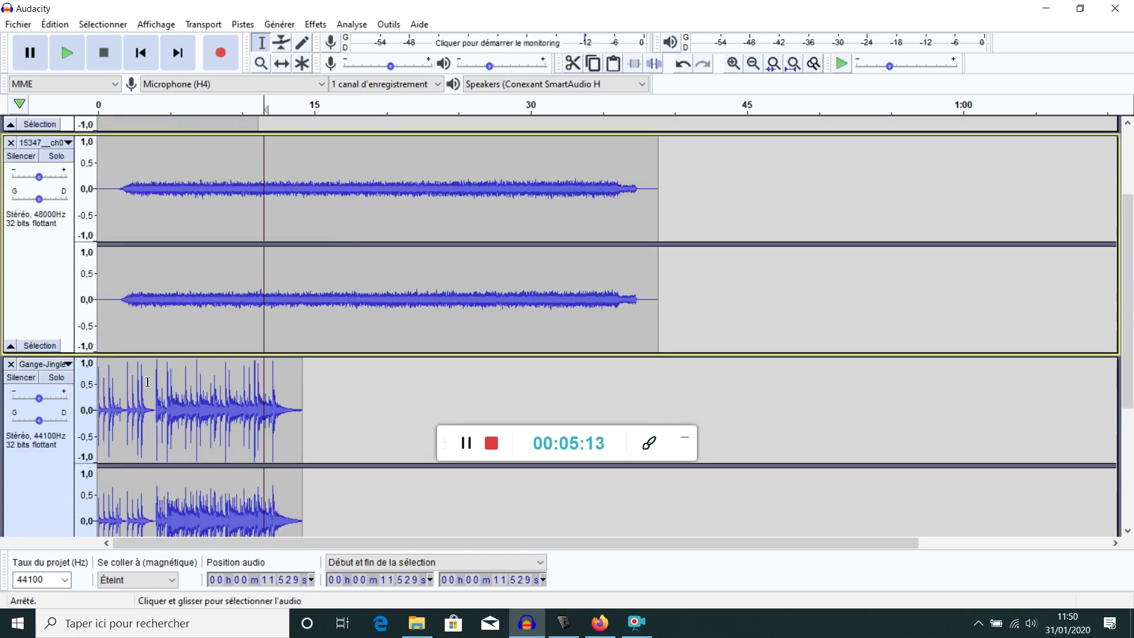
double_click(111, 383)
scroll(111, 383, down, 1)
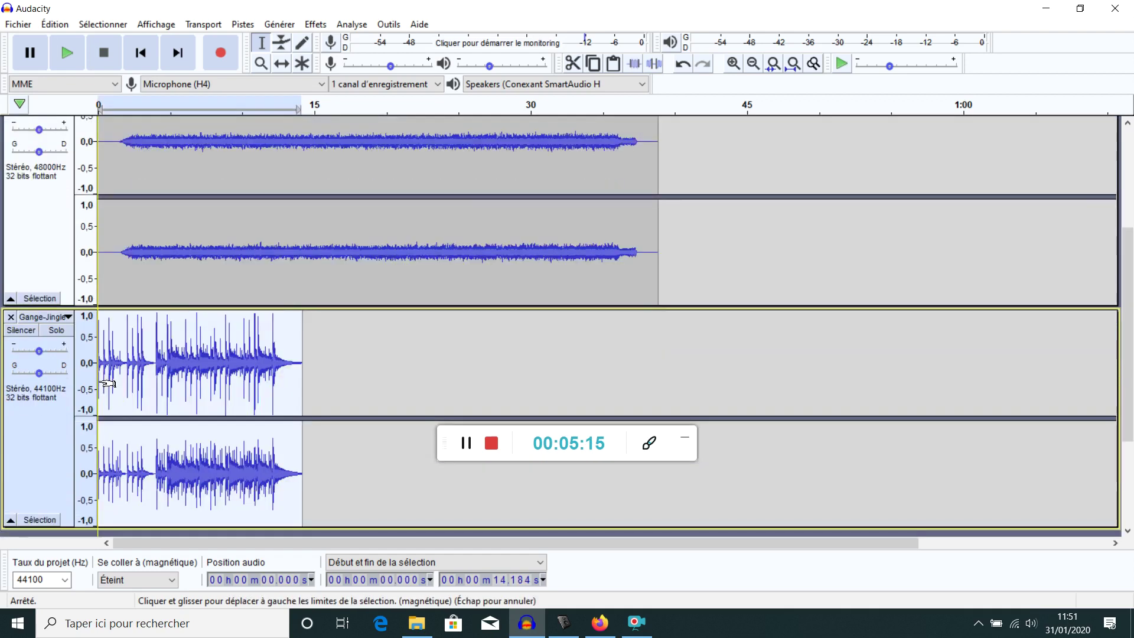
click(70, 62)
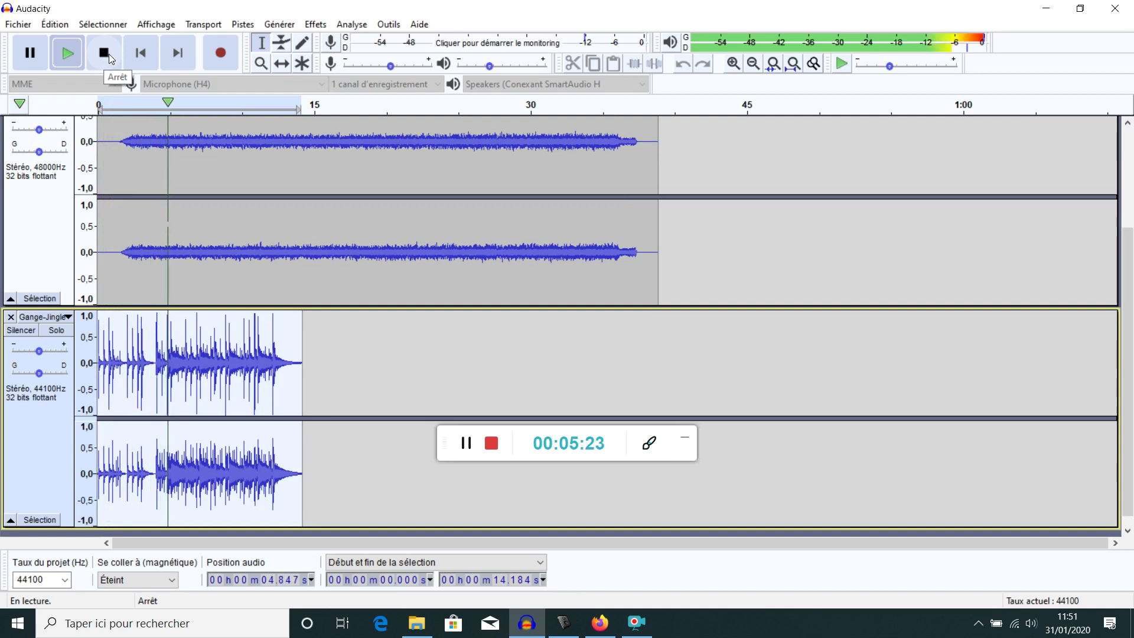
click(109, 54)
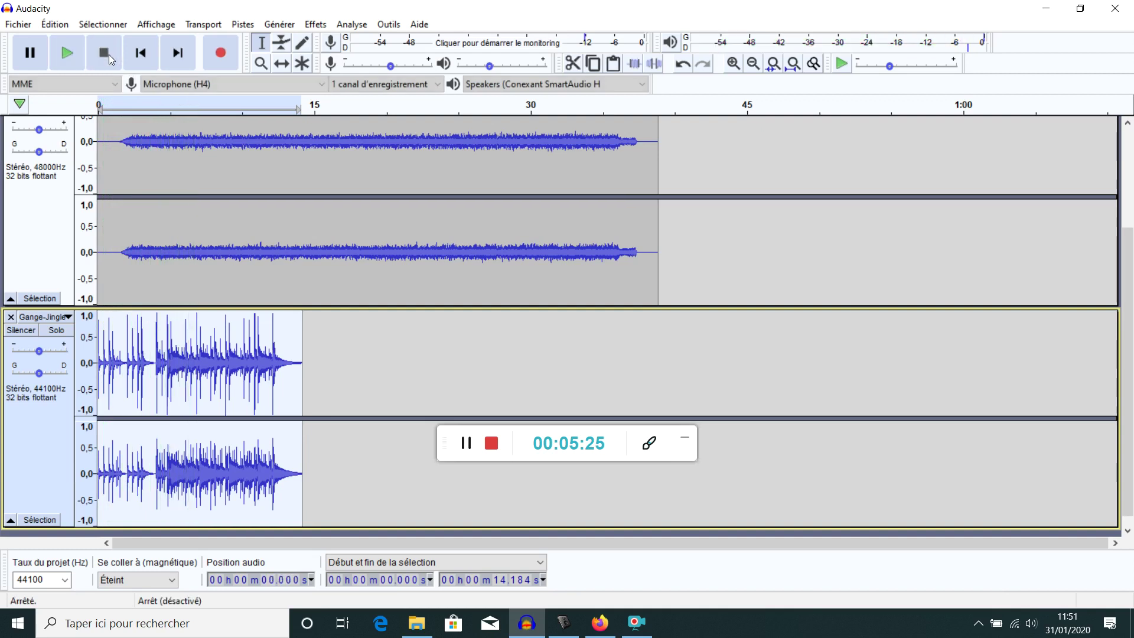
click(347, 348)
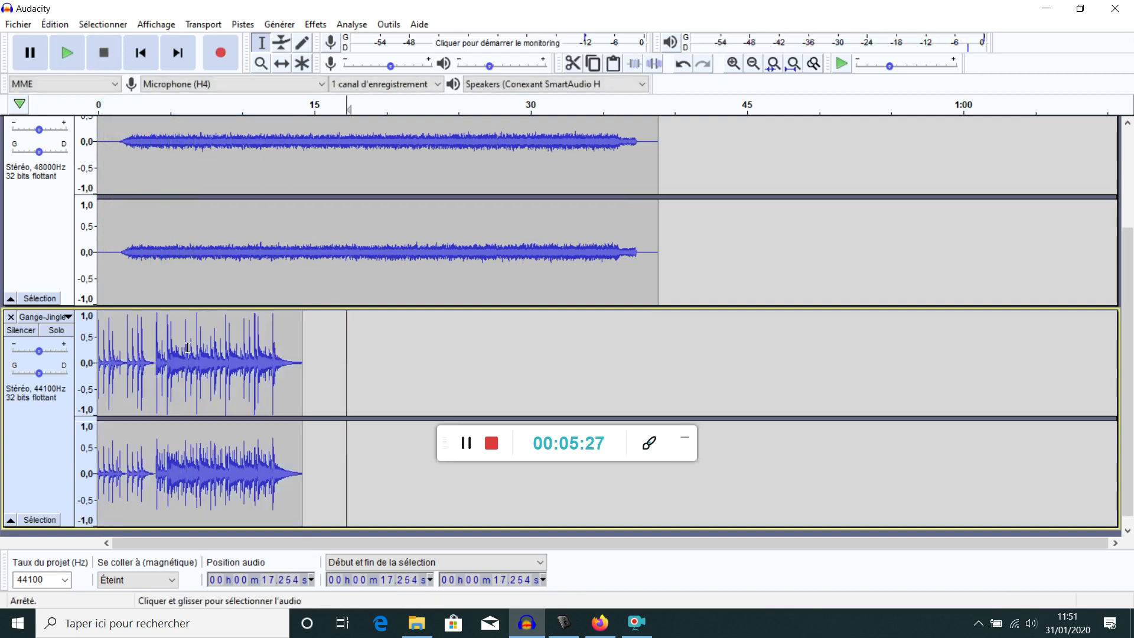
scroll(259, 307, up, 1)
scroll(281, 219, down, 1)
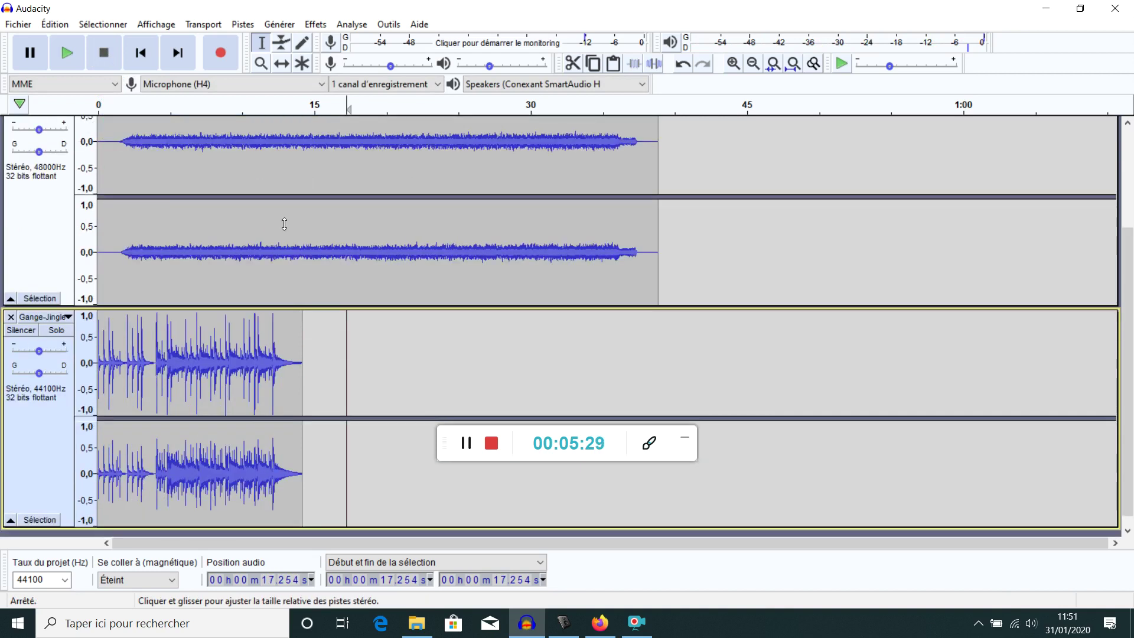
scroll(537, 304, up, 1)
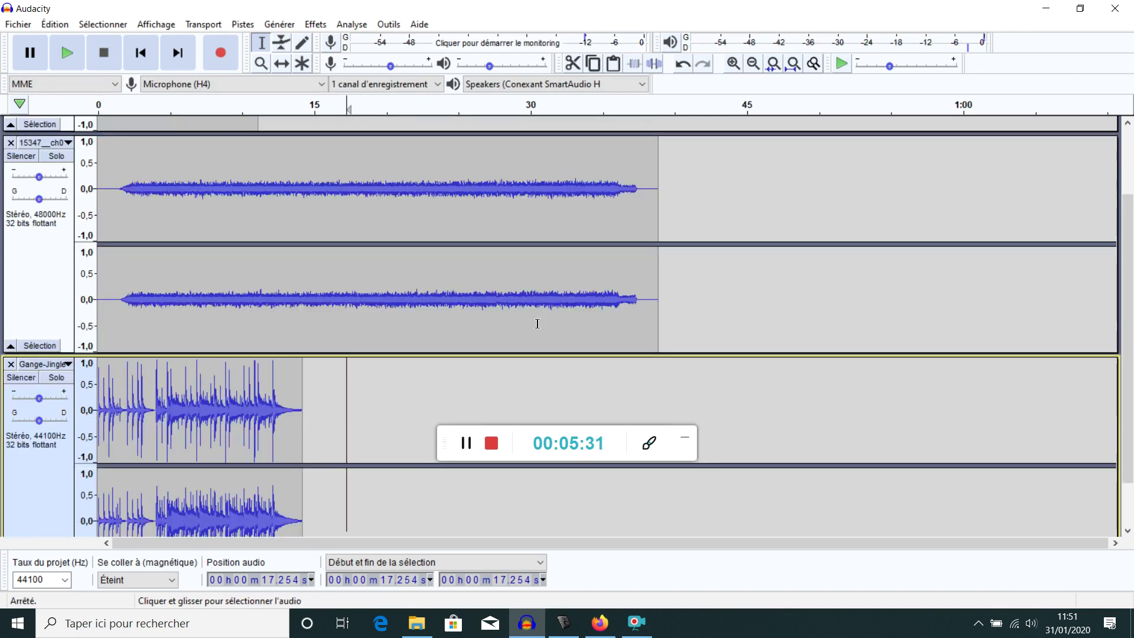
scroll(537, 324, up, 1)
scroll(541, 307, up, 1)
scroll(543, 292, down, 1)
scroll(543, 292, up, 1)
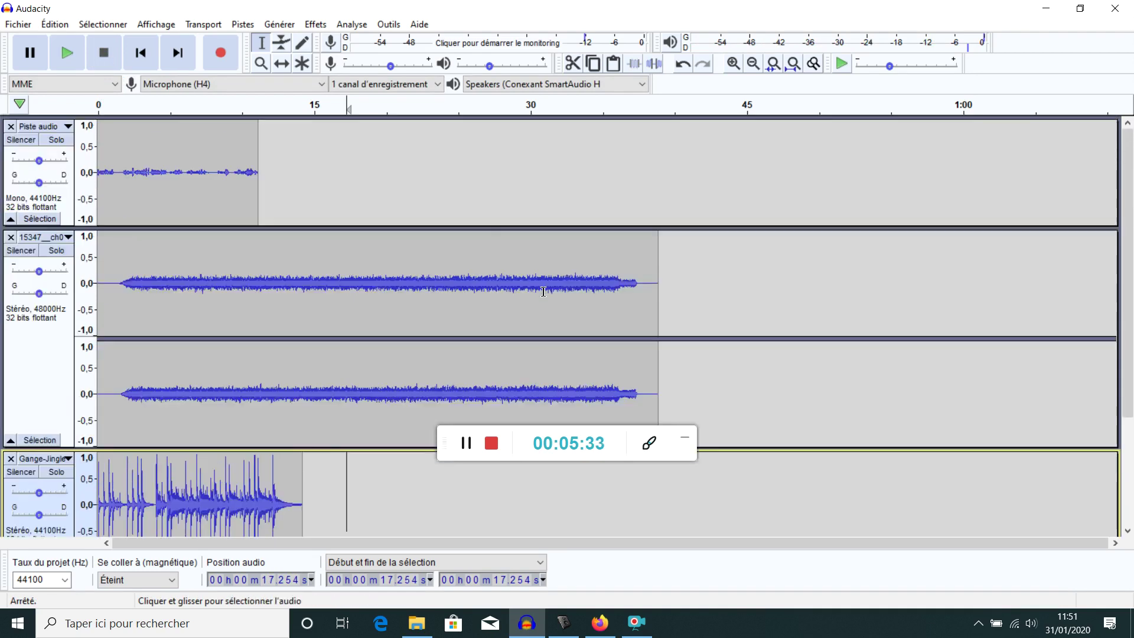
click(313, 26)
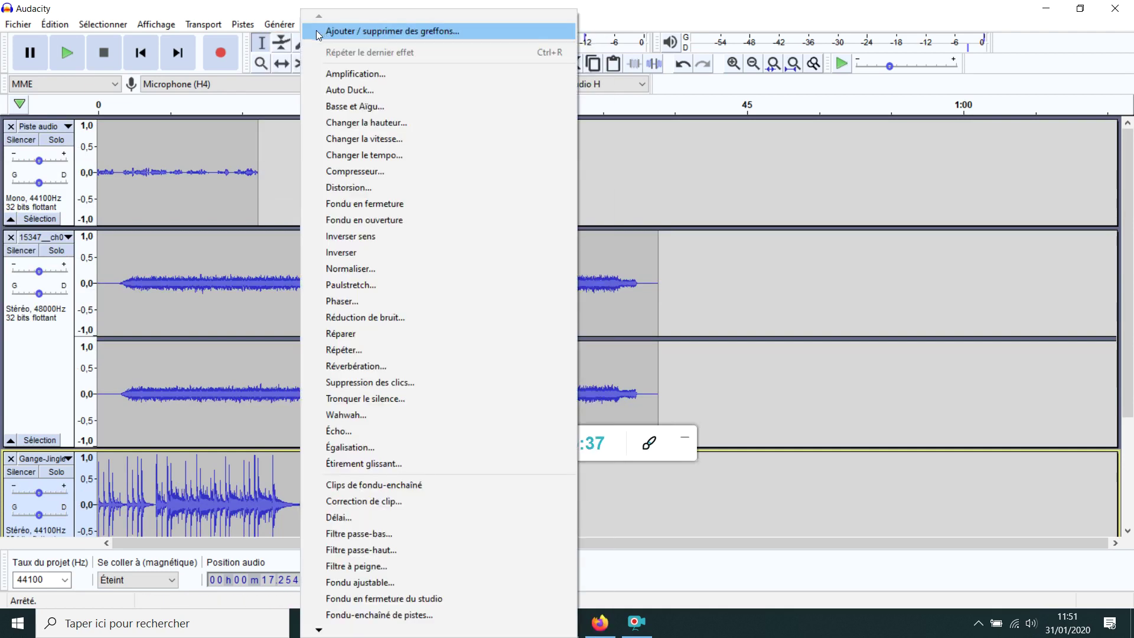
double_click(361, 6)
click(794, 35)
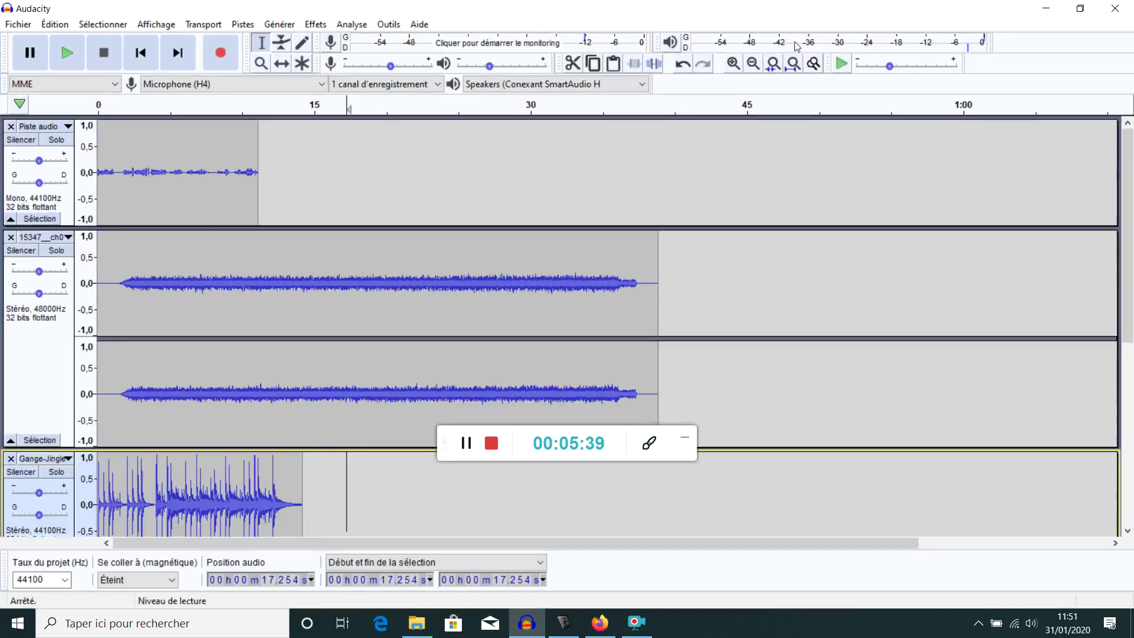
Time-shift the alien-ship ambience clip to start at about 11.5 s and the voice clip to start at about 15.6 s
scroll(404, 144, down, 2)
scroll(404, 147, down, 1)
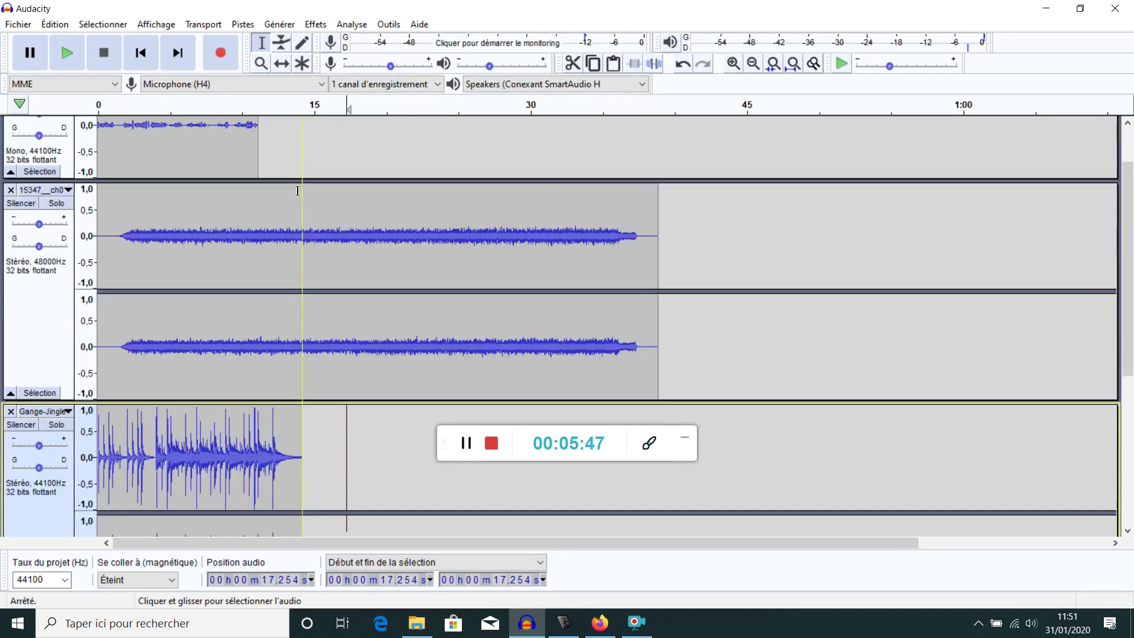
scroll(295, 195, up, 2)
scroll(261, 185, down, 1)
scroll(263, 265, down, 1)
scroll(266, 372, down, 2)
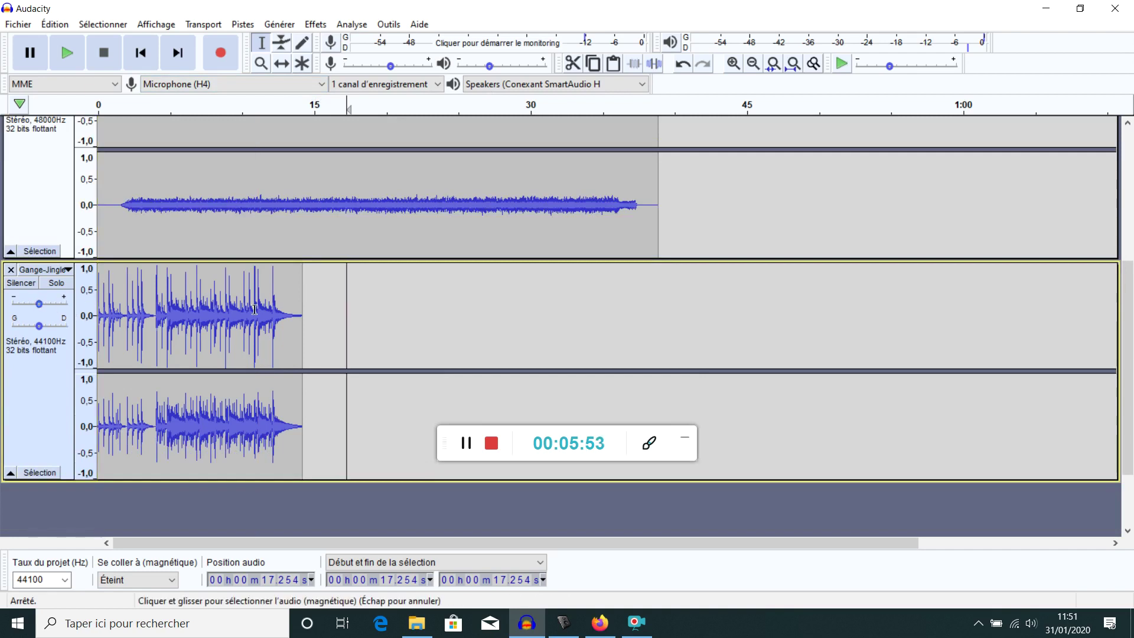
scroll(445, 349, up, 2)
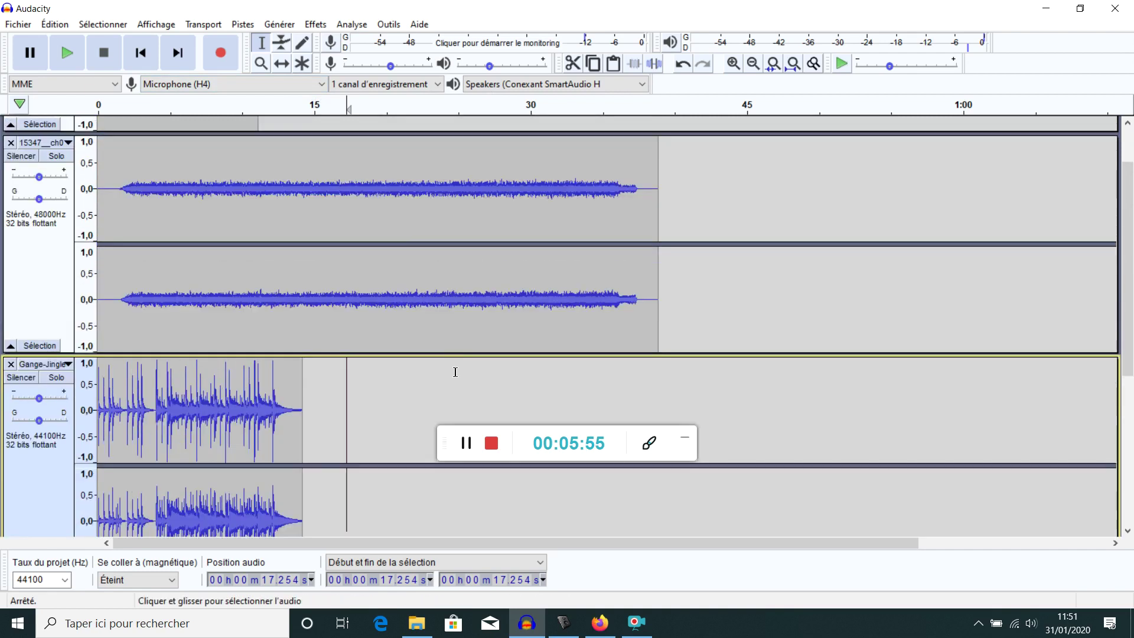
scroll(453, 372, up, 1)
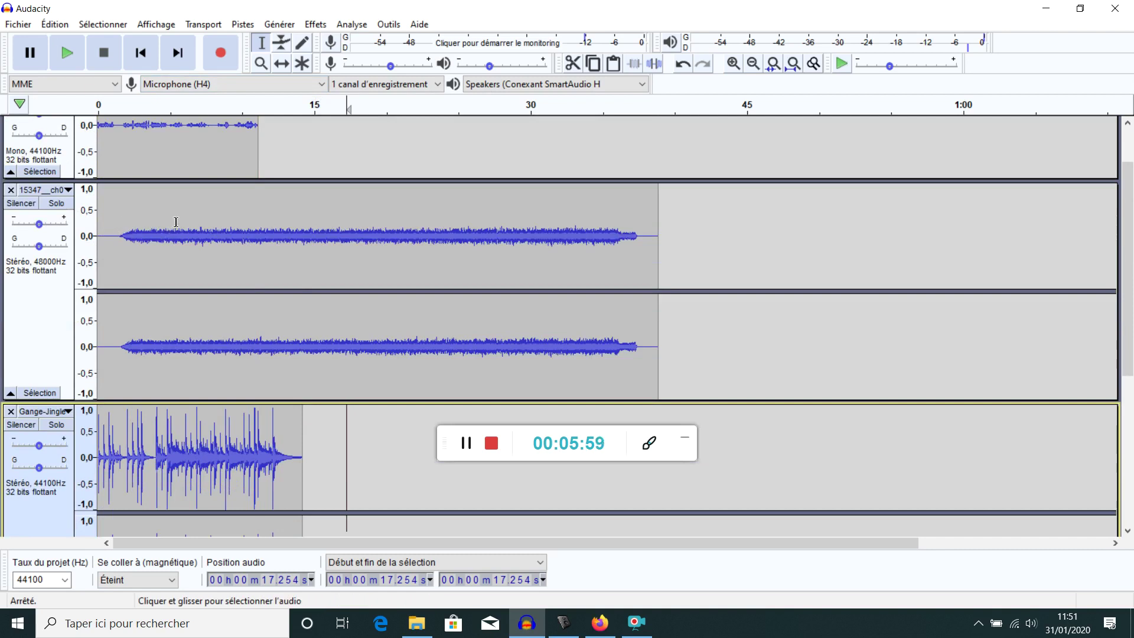
click(278, 65)
drag(257, 195, 410, 229)
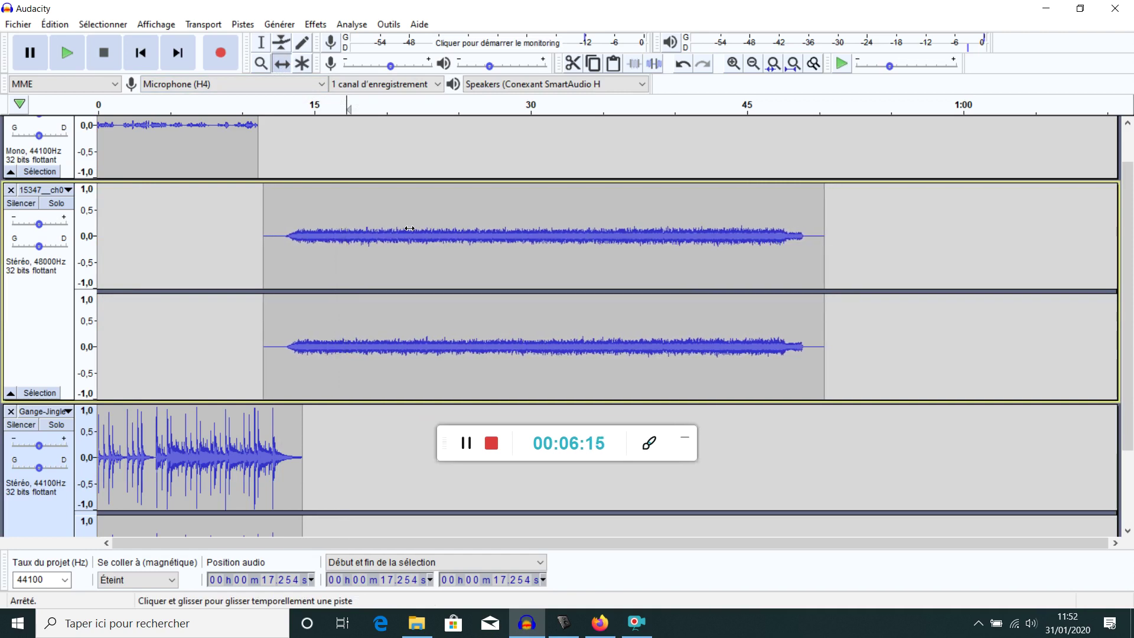
scroll(210, 227, up, 2)
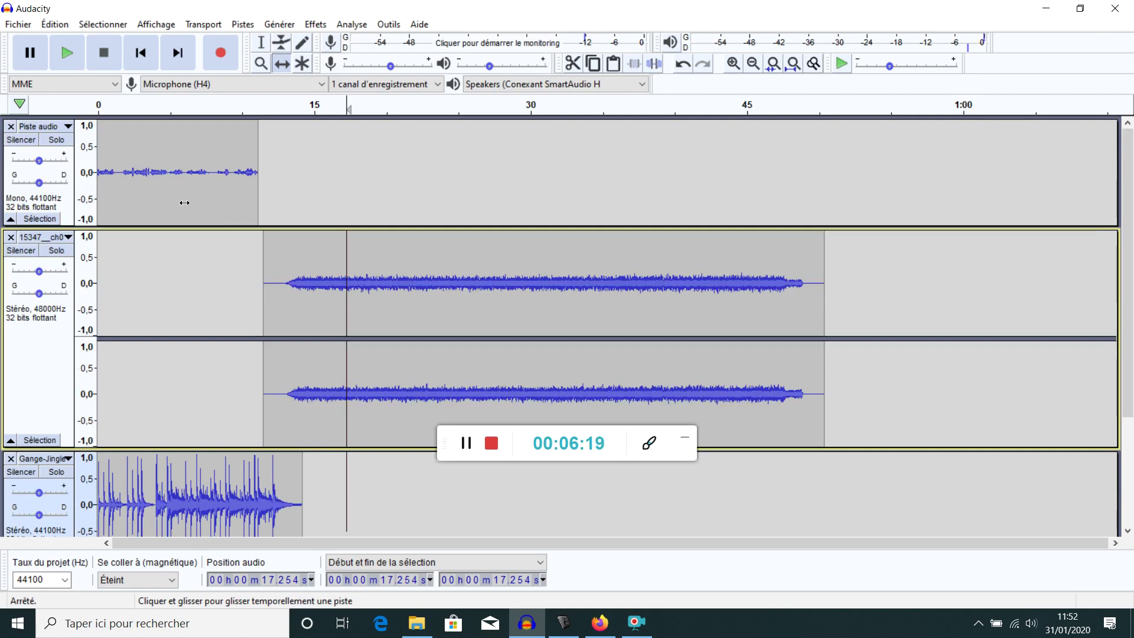
drag(169, 197, 389, 220)
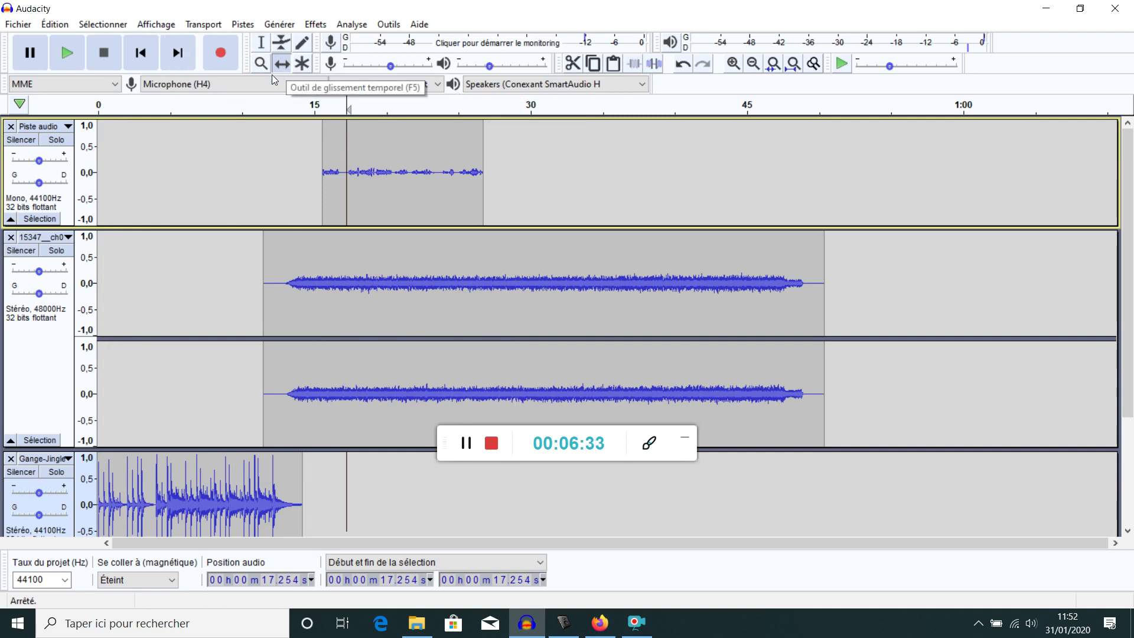
Return to the Selection tool and play the three-track mix from the beginning, then stop playback
click(261, 44)
click(152, 57)
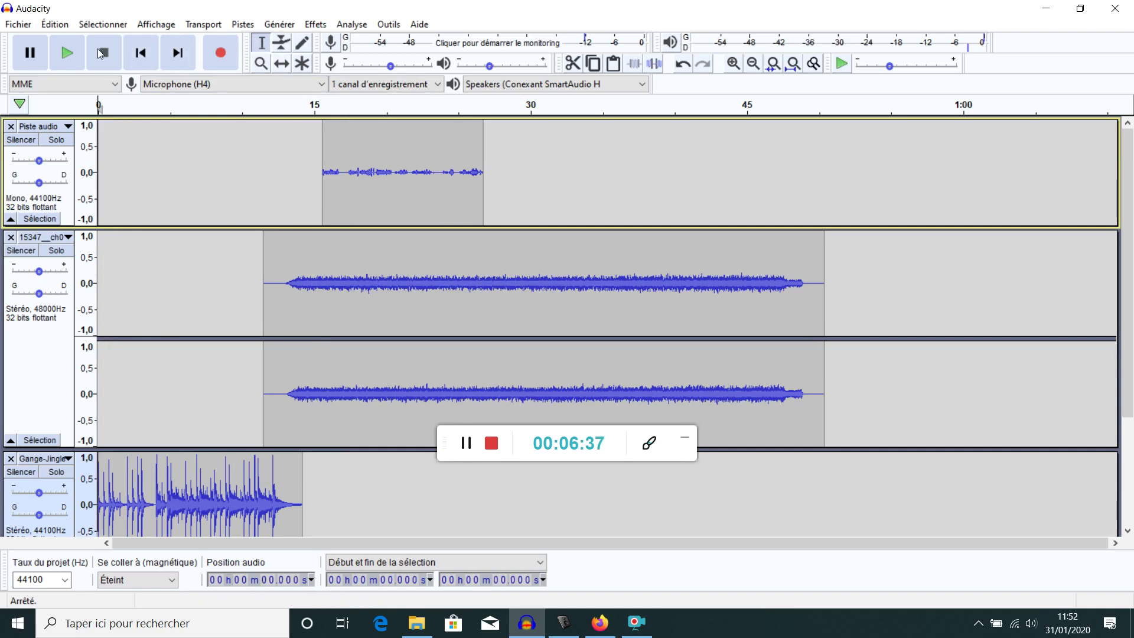
click(68, 53)
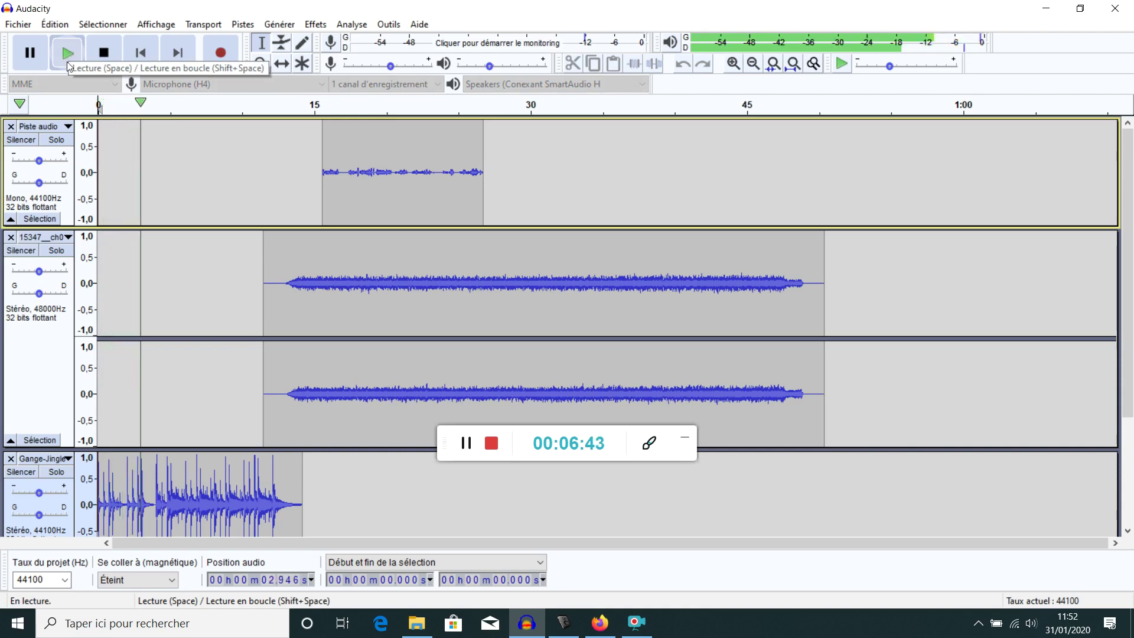
click(105, 53)
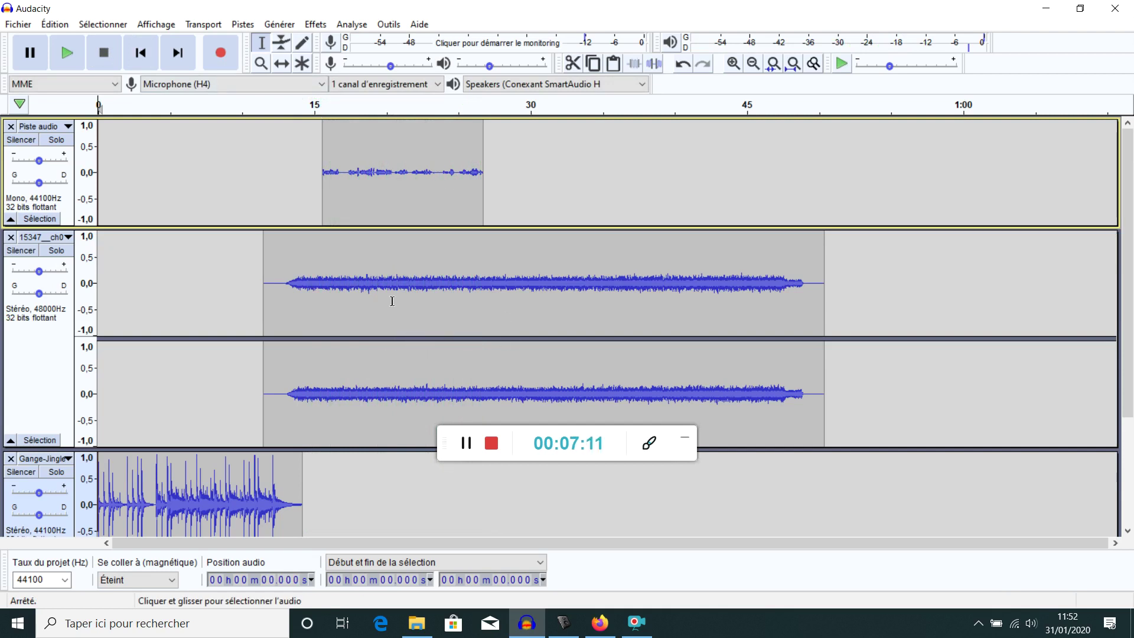
Select the whole voice clip and amplify it by 21.276 dB to a new peak amplitude of 0.0 dB
scroll(392, 301, down, 2)
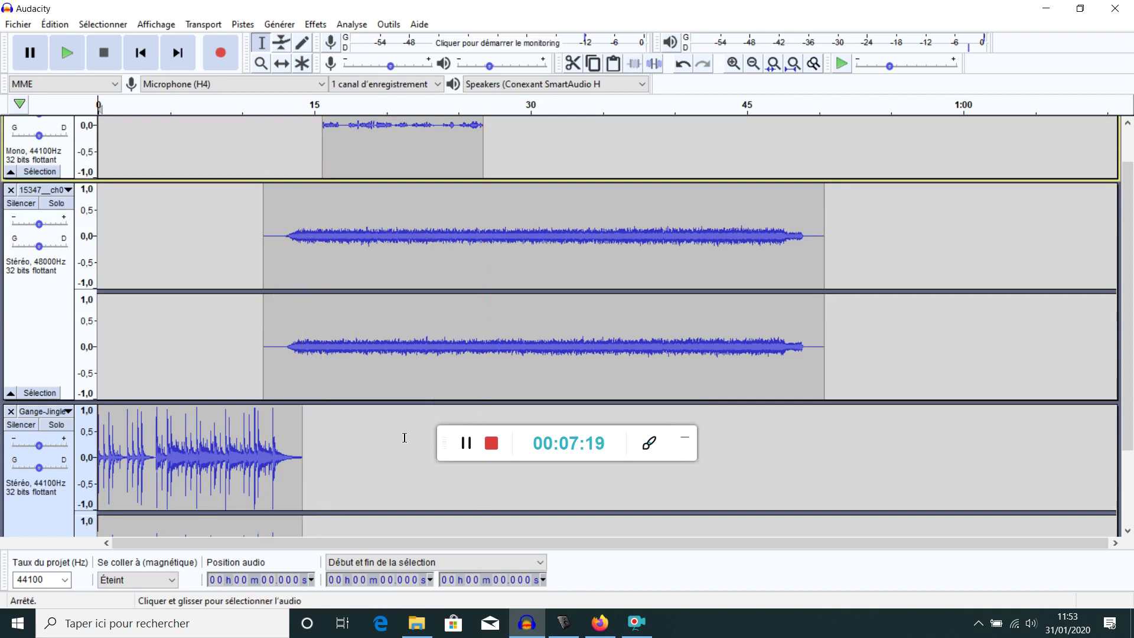
scroll(395, 440, up, 1)
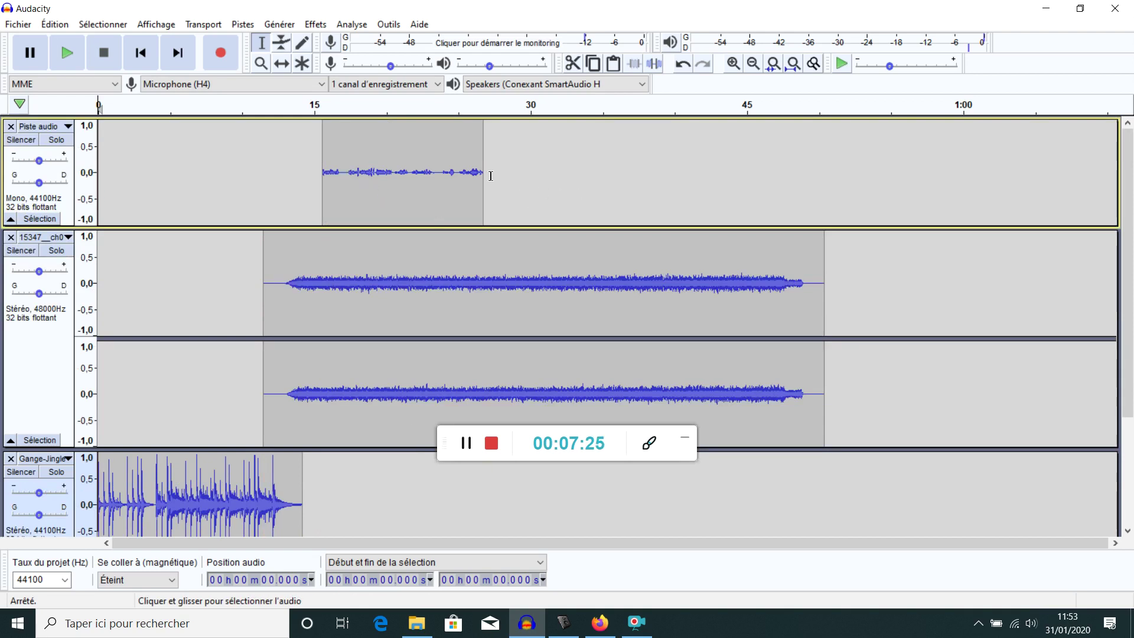
drag(482, 171, 322, 177)
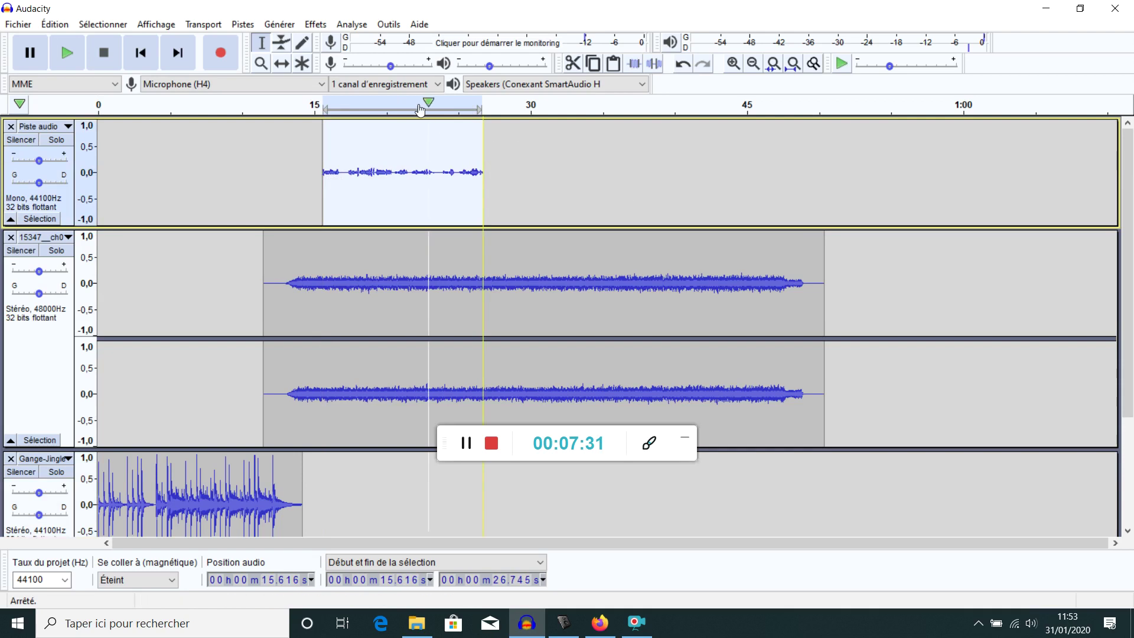
click(317, 25)
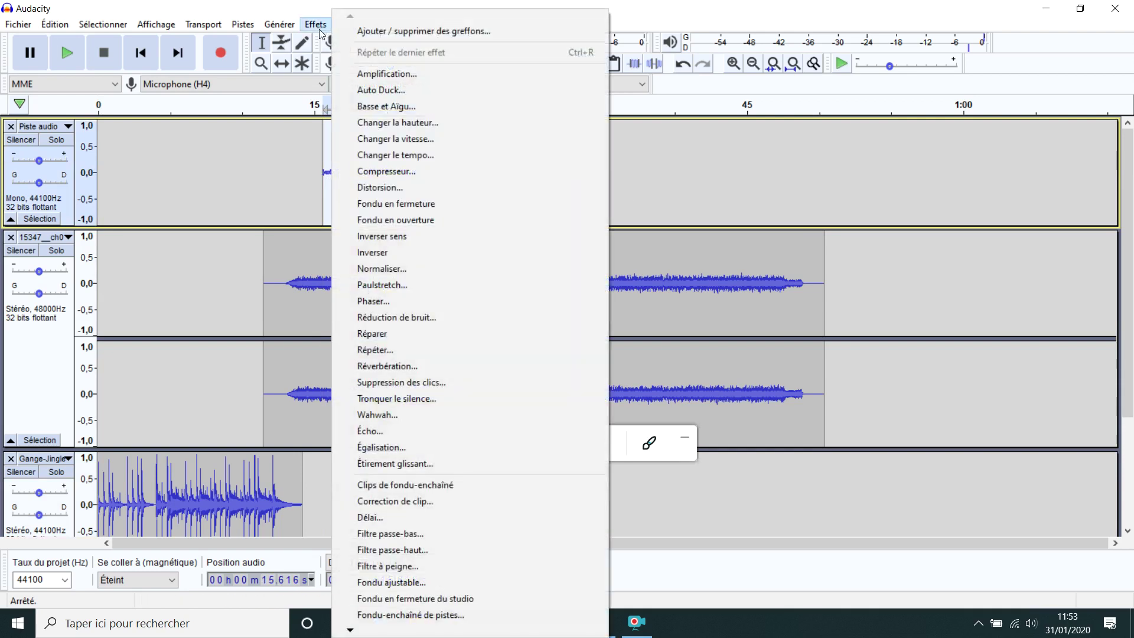
click(322, 30)
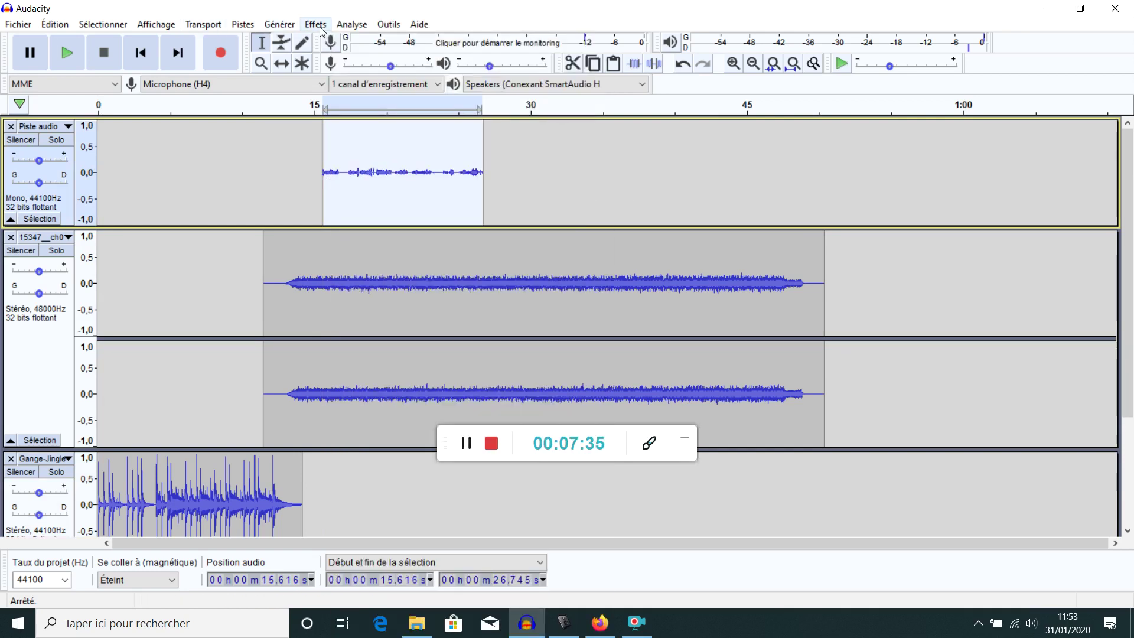
click(321, 29)
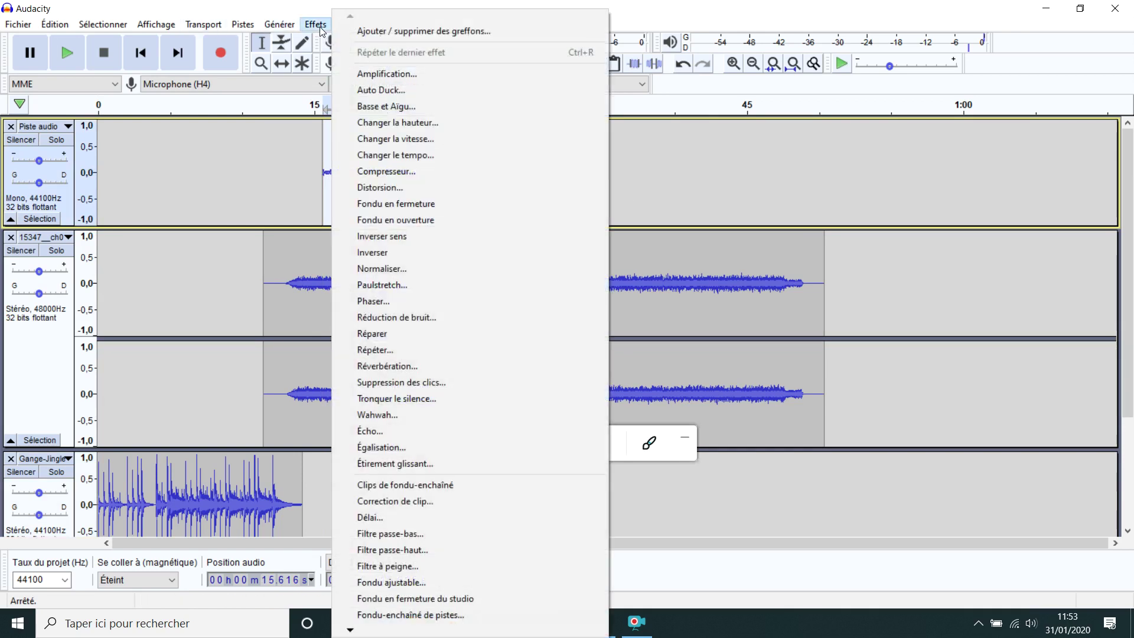
click(389, 80)
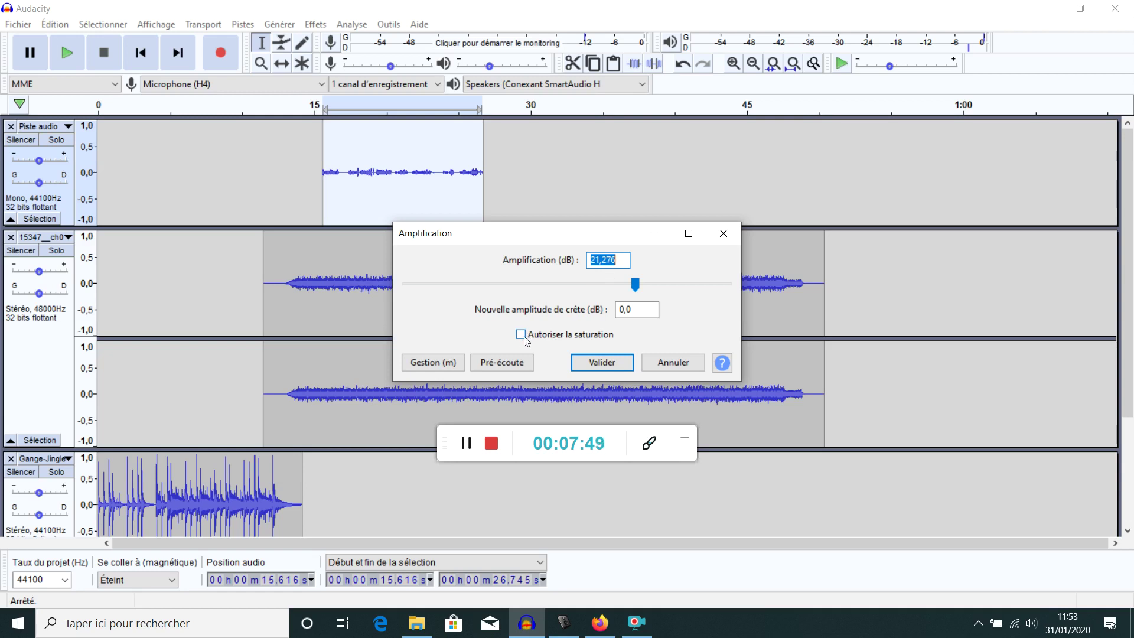
click(603, 363)
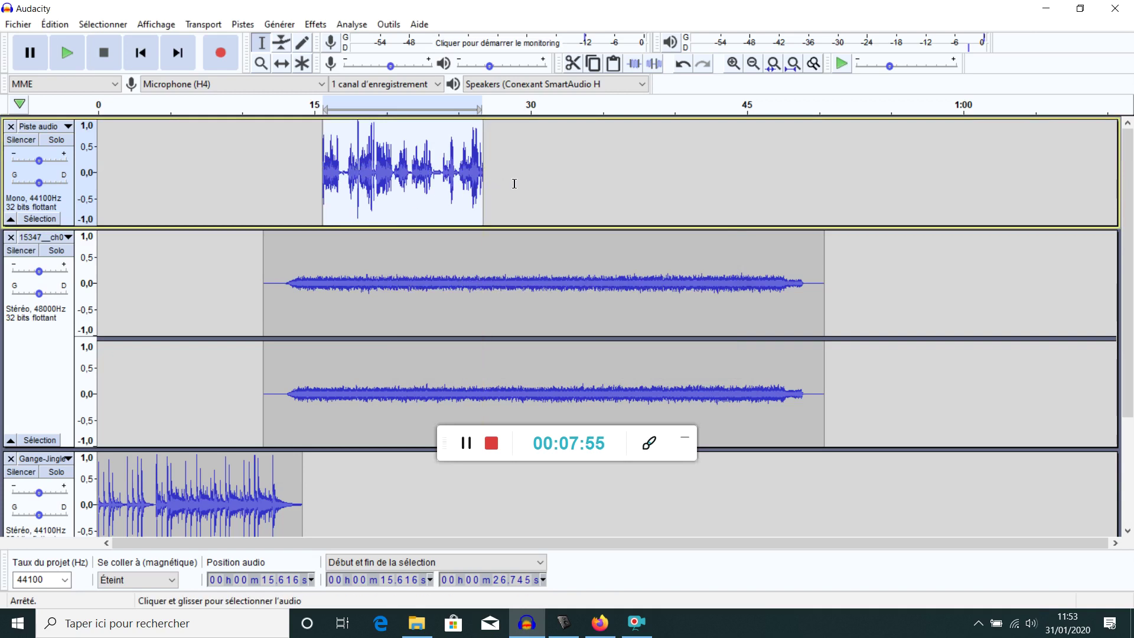
Play the mix from about 8.6 s to hear the jingle, ambience and amplified voice together, then stop playback
scroll(514, 183, down, 2)
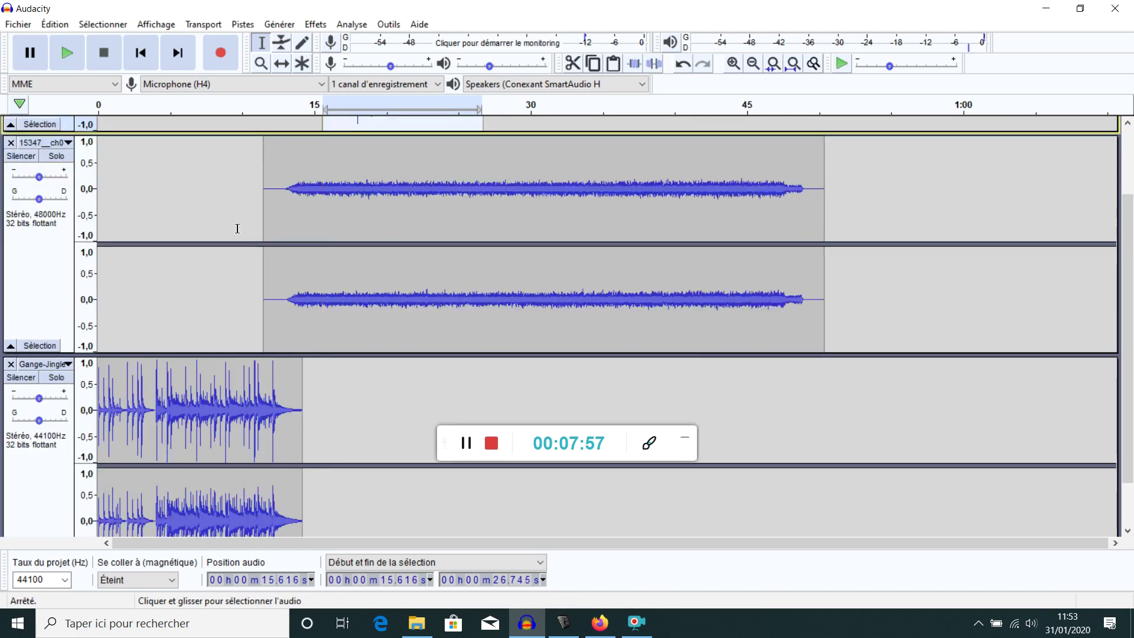
scroll(240, 229, up, 2)
click(238, 160)
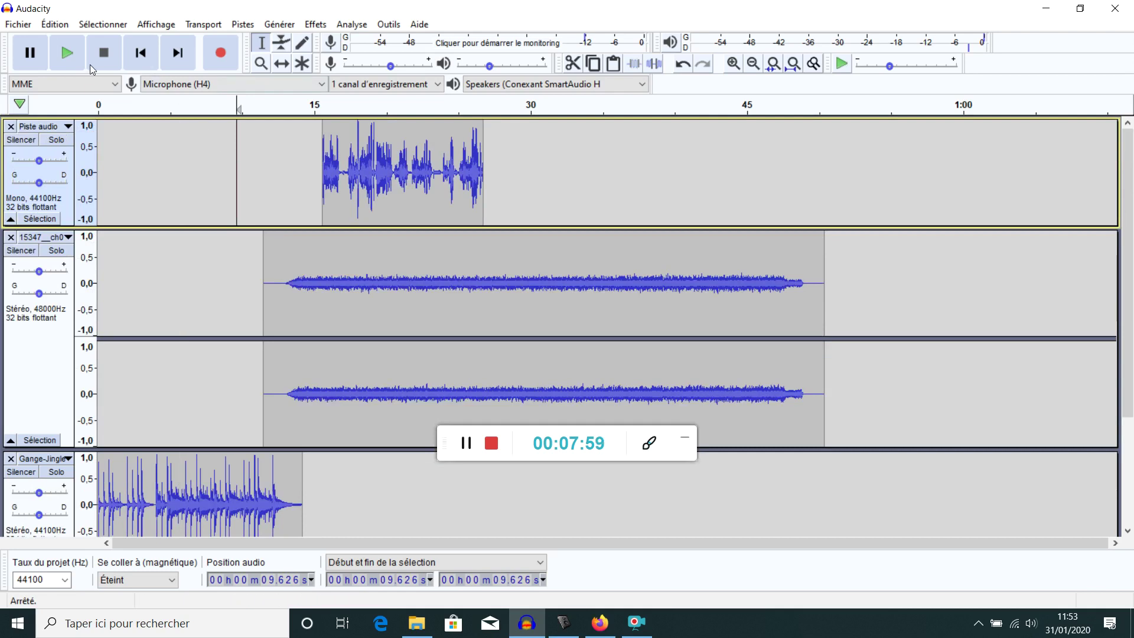
click(222, 148)
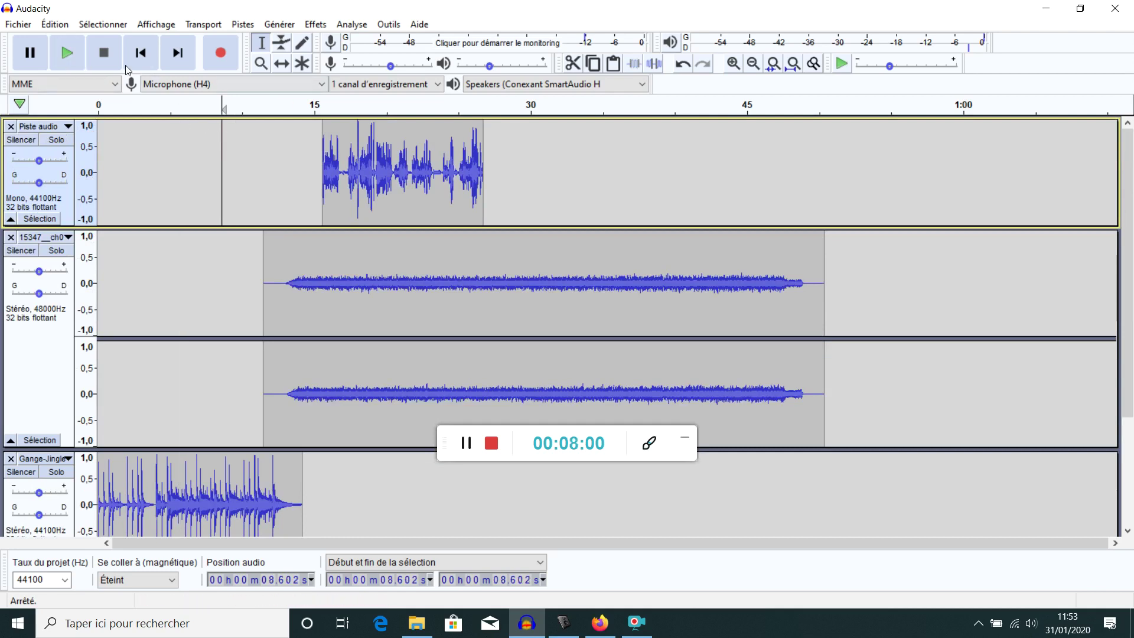
click(69, 51)
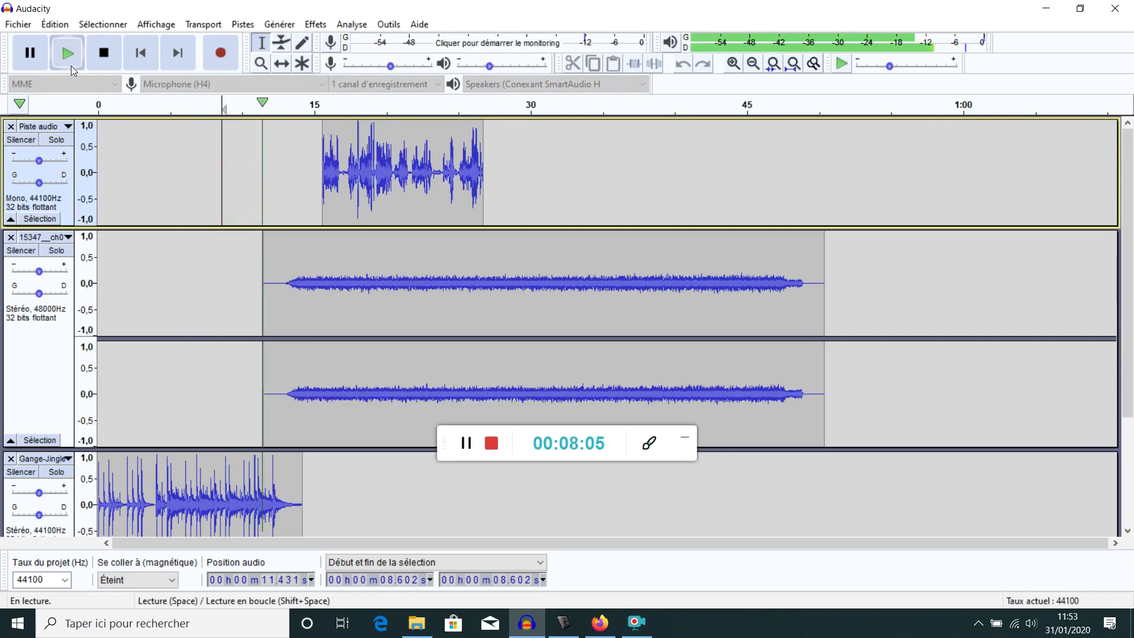
click(106, 58)
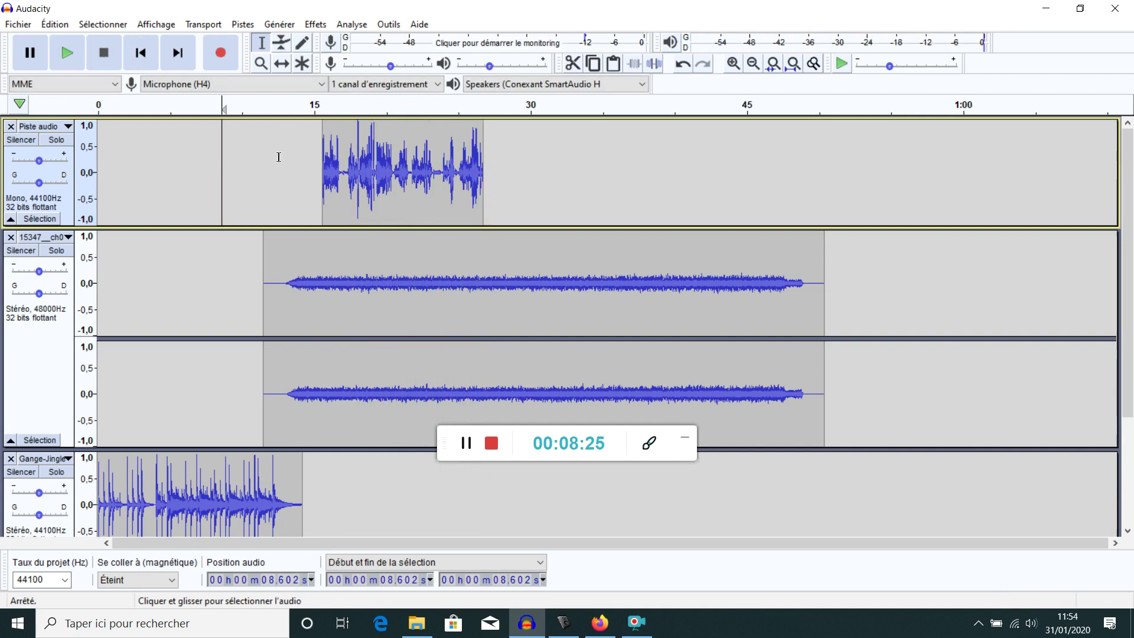
Compare the clip positions and waveform levels of the voice, ambience and jingle tracks
drag(286, 157, 555, 167)
click(574, 167)
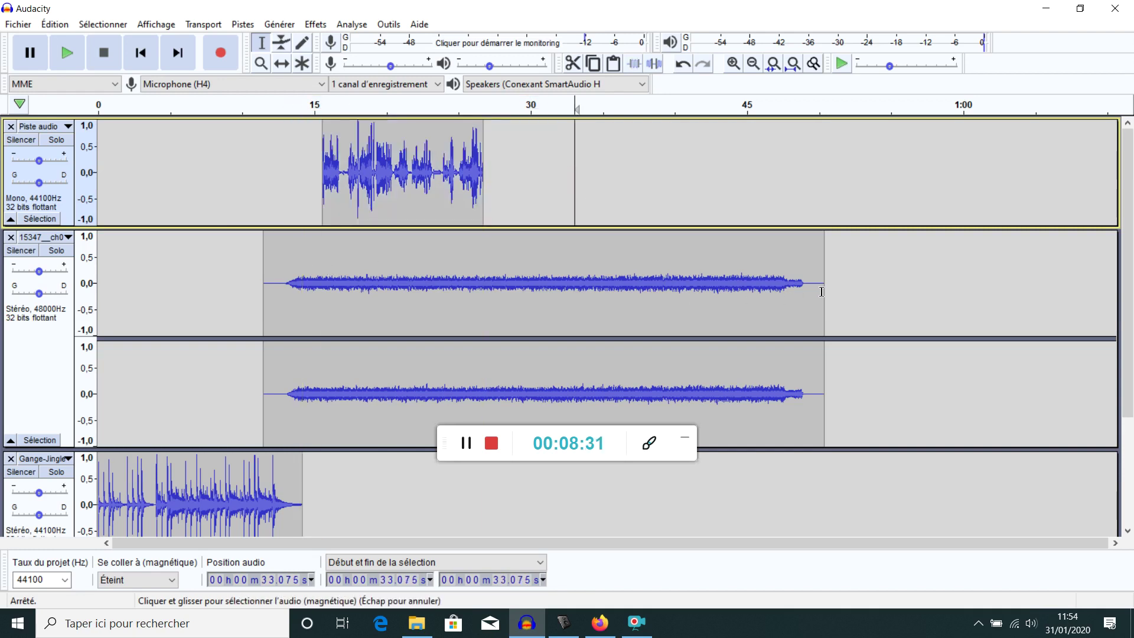
scroll(420, 414, down, 5)
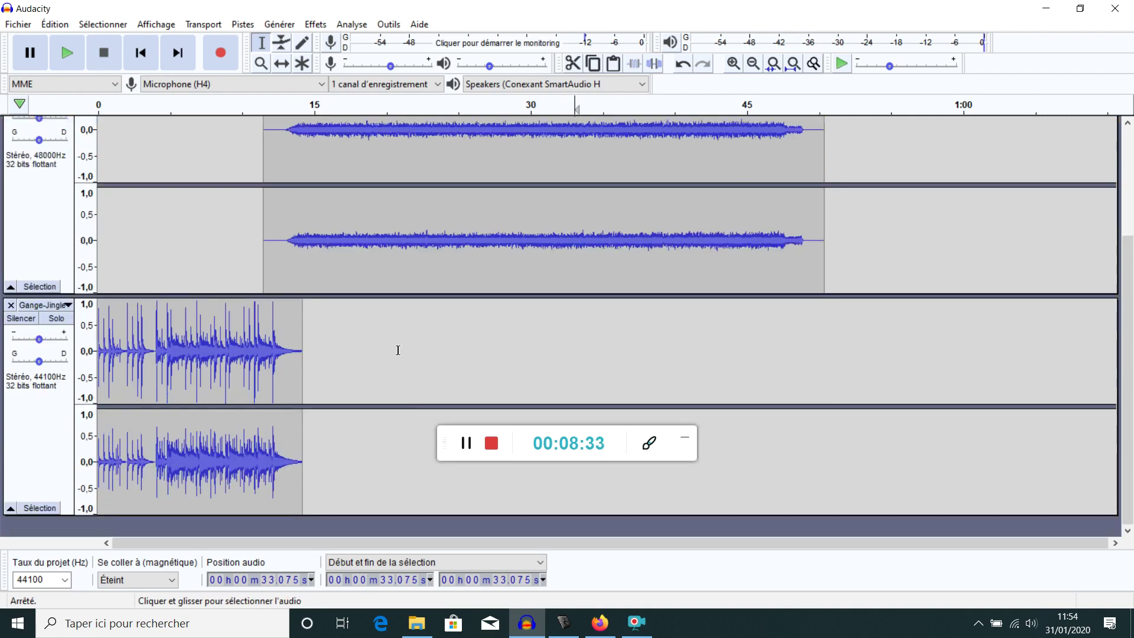
scroll(446, 345, up, 5)
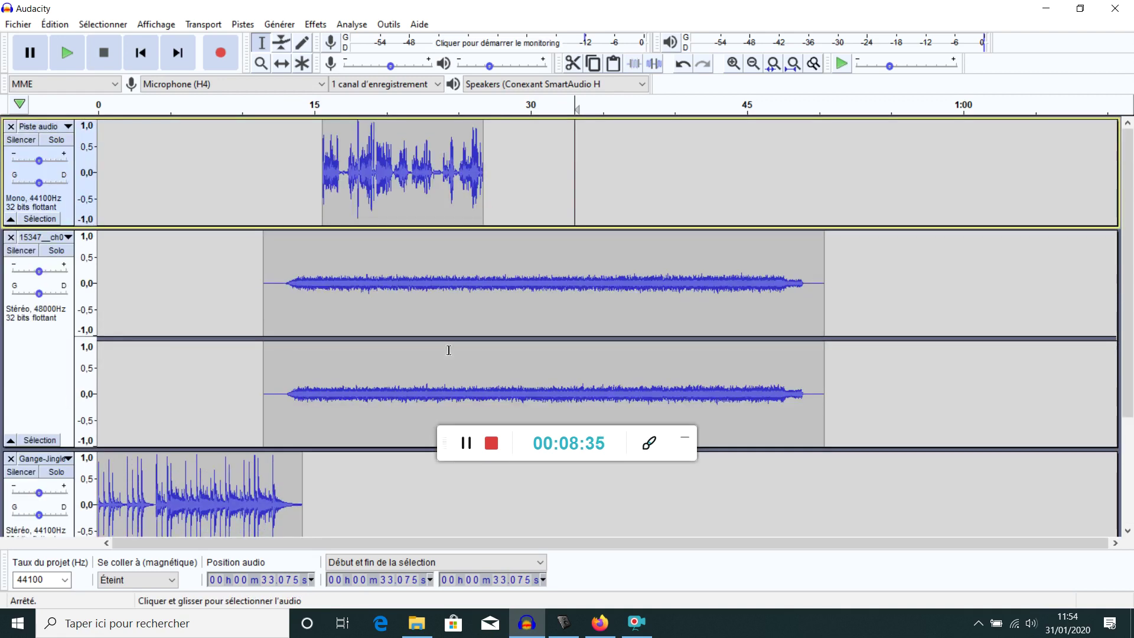
scroll(448, 350, down, 4)
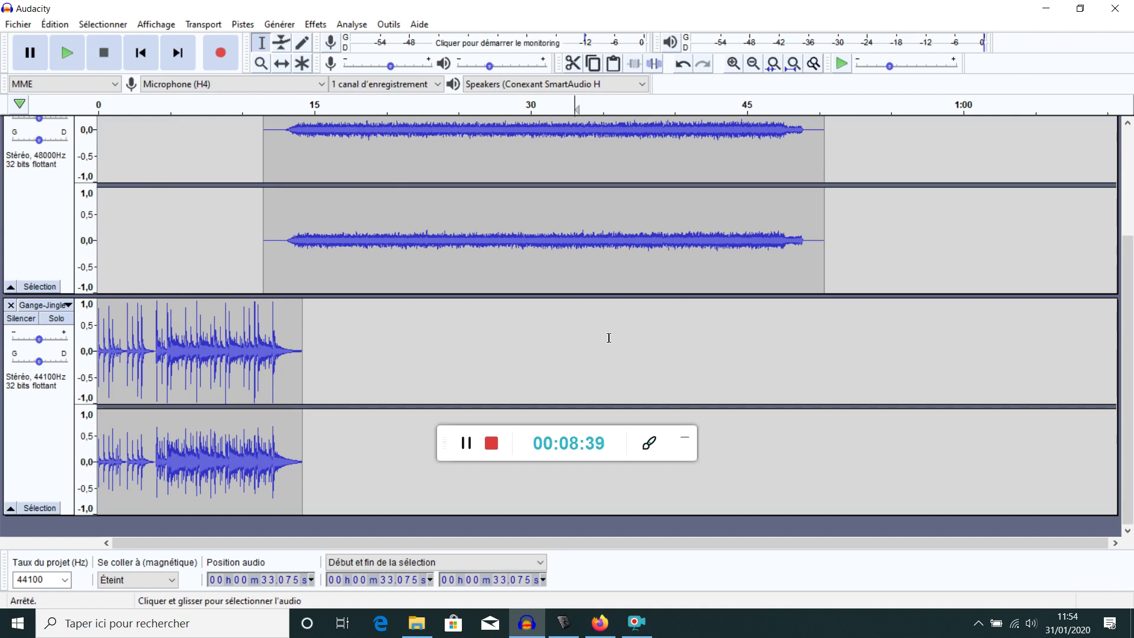
scroll(354, 331, up, 4)
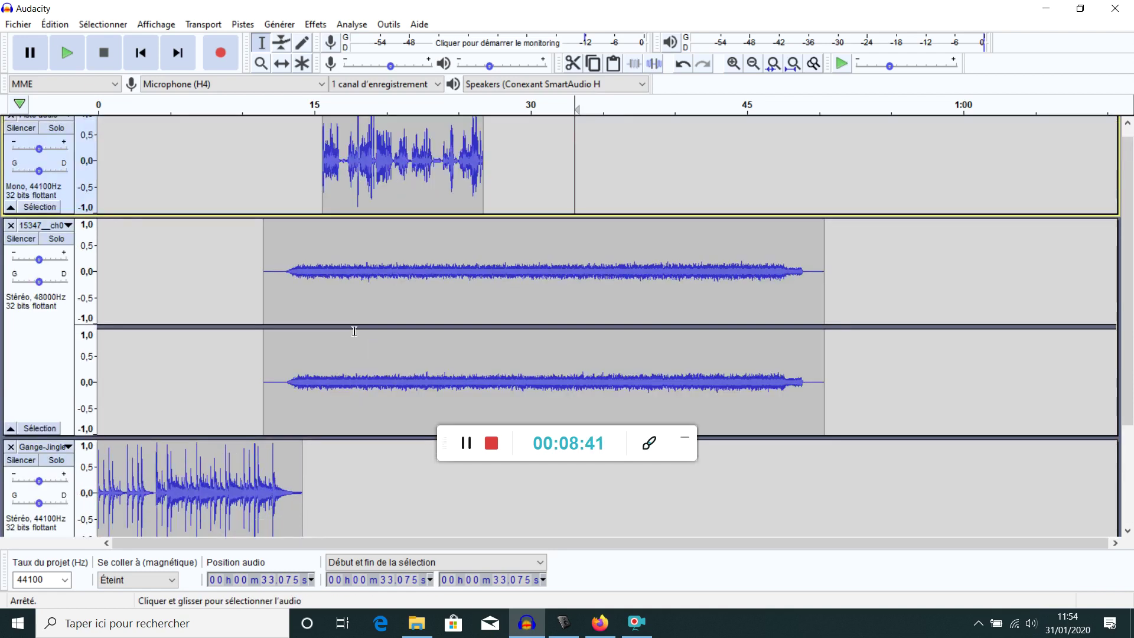
scroll(268, 396, down, 3)
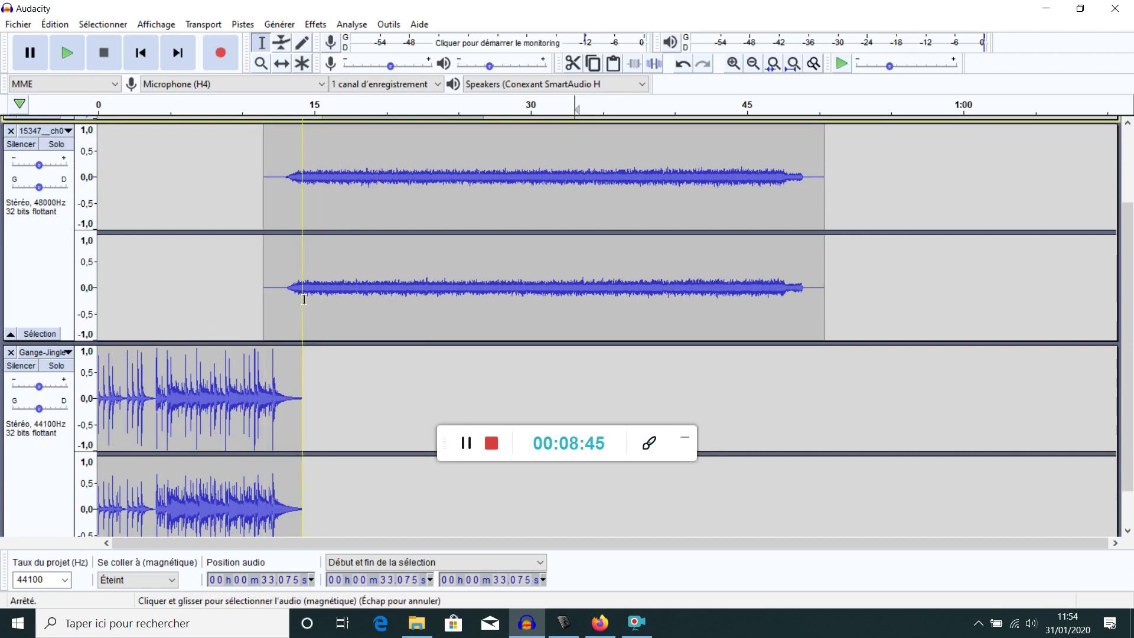
scroll(348, 290, up, 3)
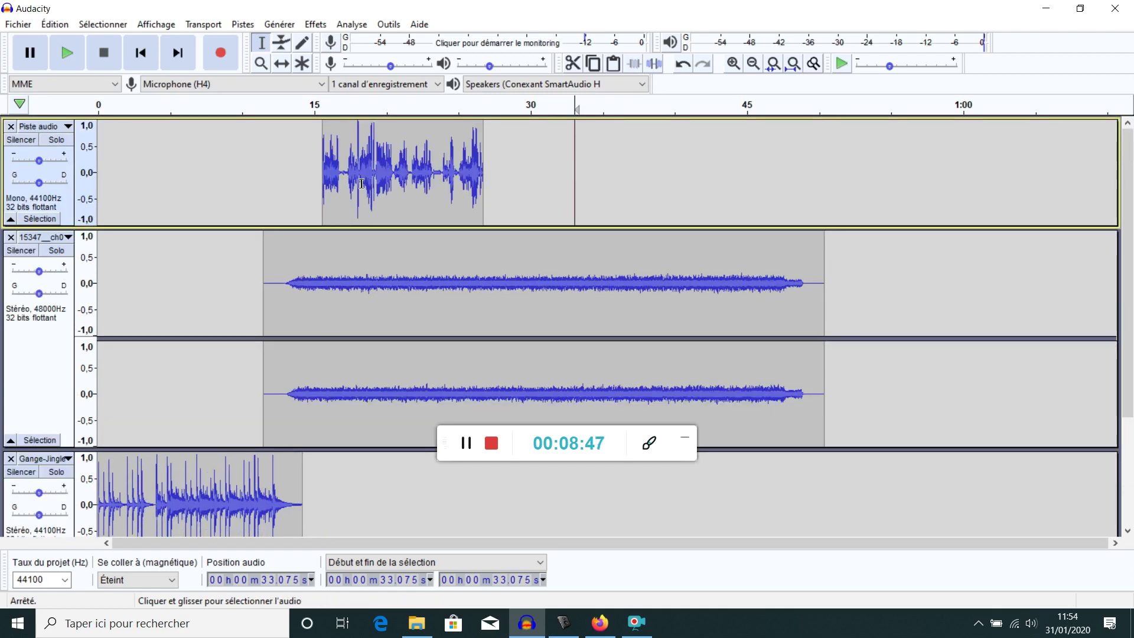
drag(322, 174, 487, 167)
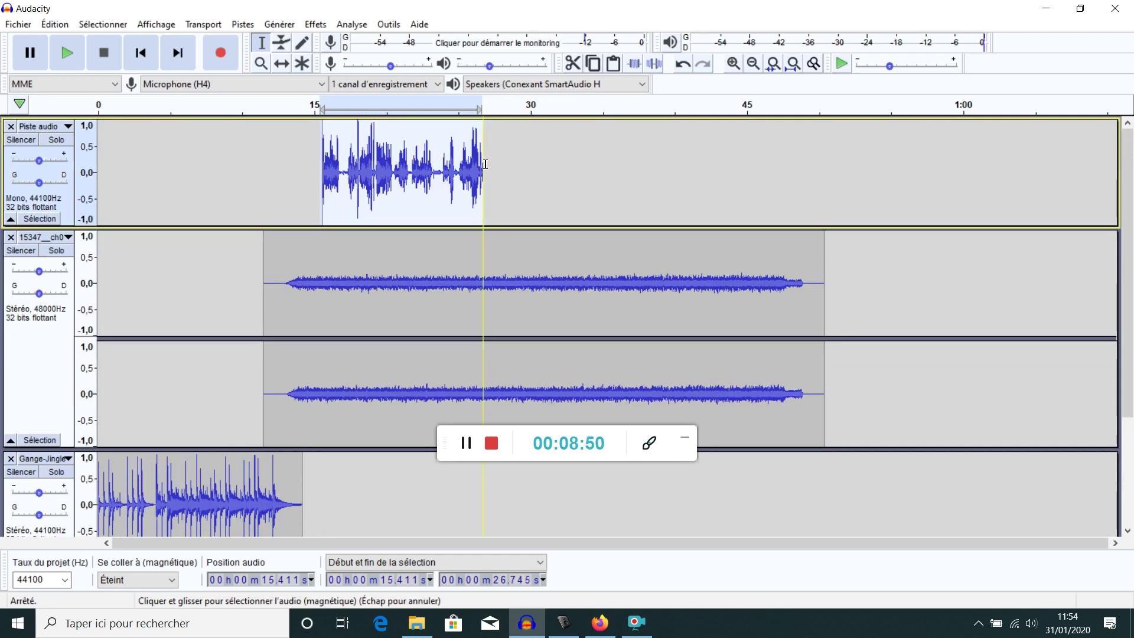
click(518, 167)
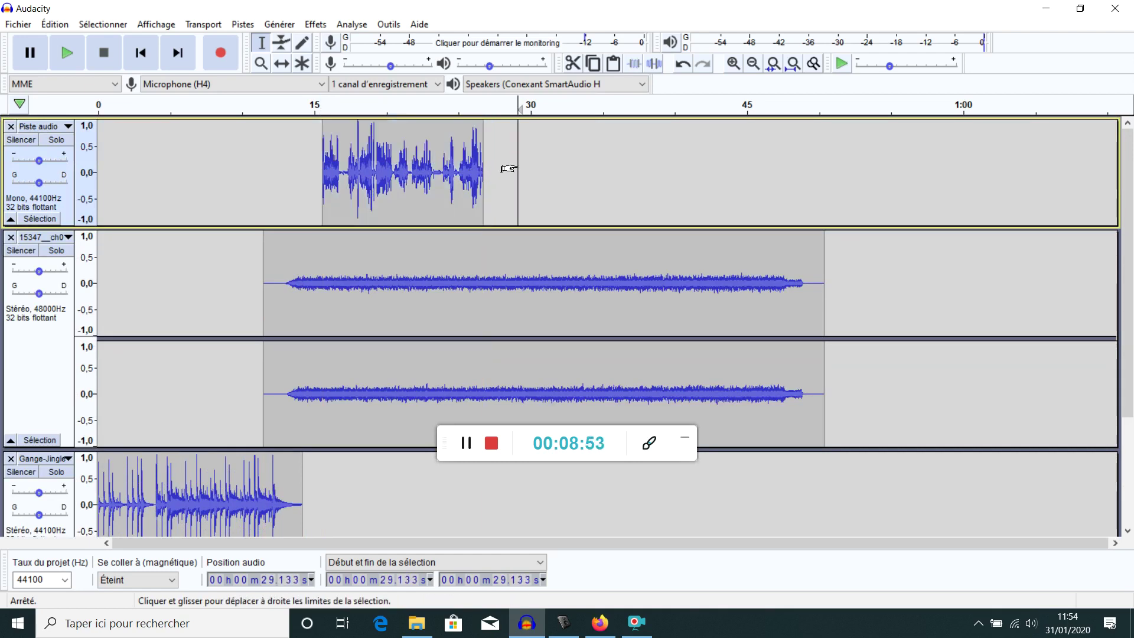
Time-shift the ambience clip to start at about 8.4 s and the Gange-Jingle clip to about 0.2 s, then return to the Selection tool
click(281, 66)
drag(393, 246, 349, 245)
drag(195, 494, 248, 437)
scroll(400, 359, up, 3)
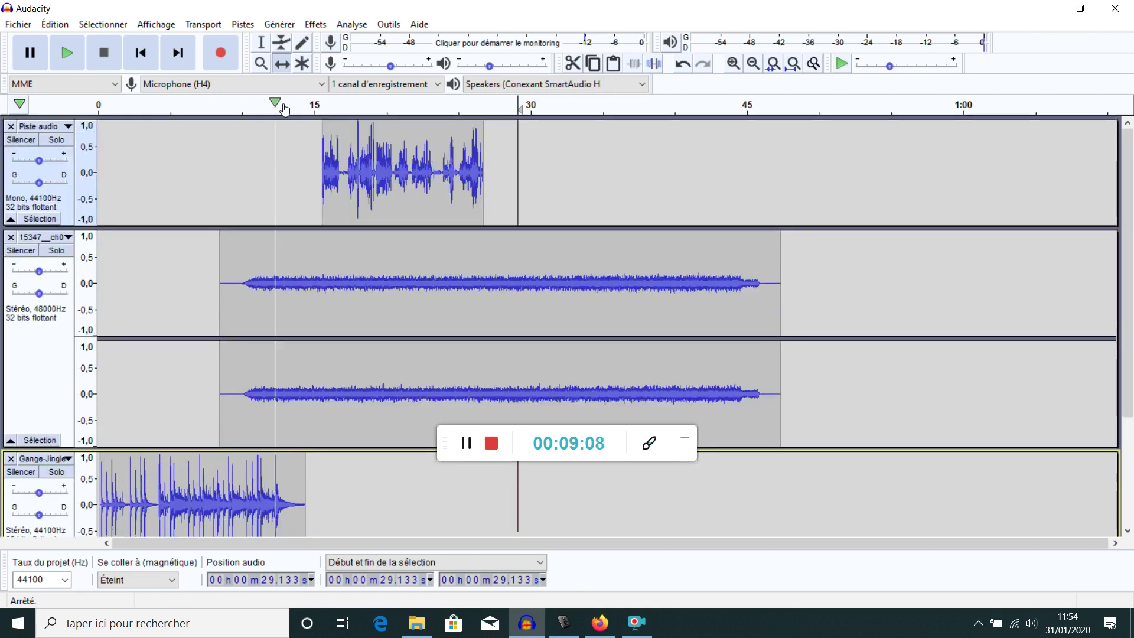
click(260, 44)
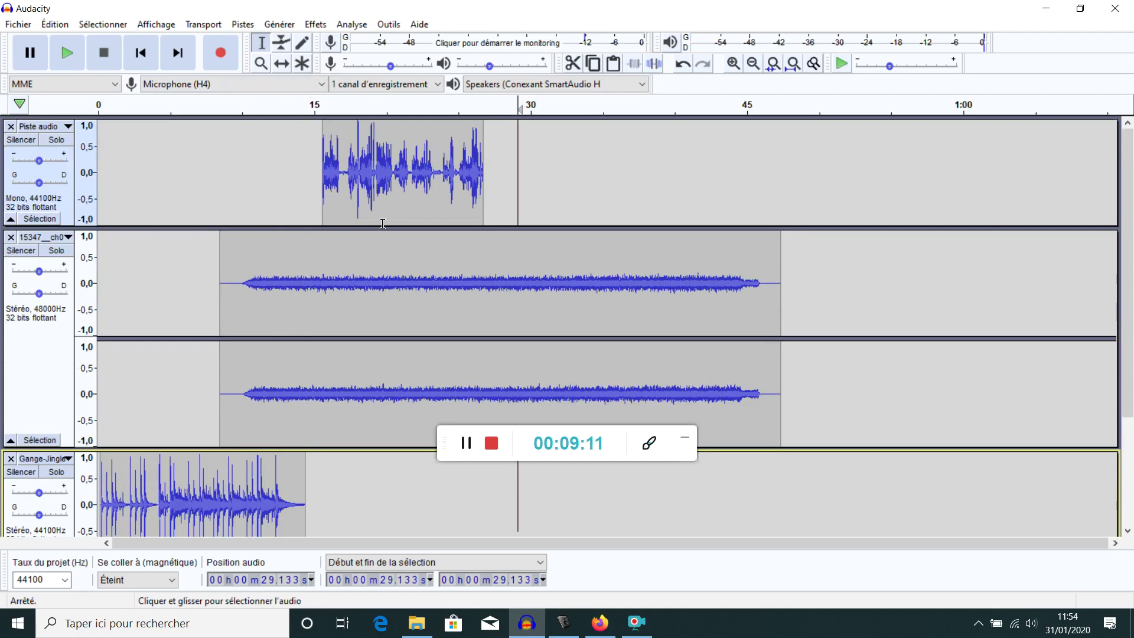
Select a short passage of the ambience clip and one of the voice clip, then clear the selection
drag(664, 283, 728, 283)
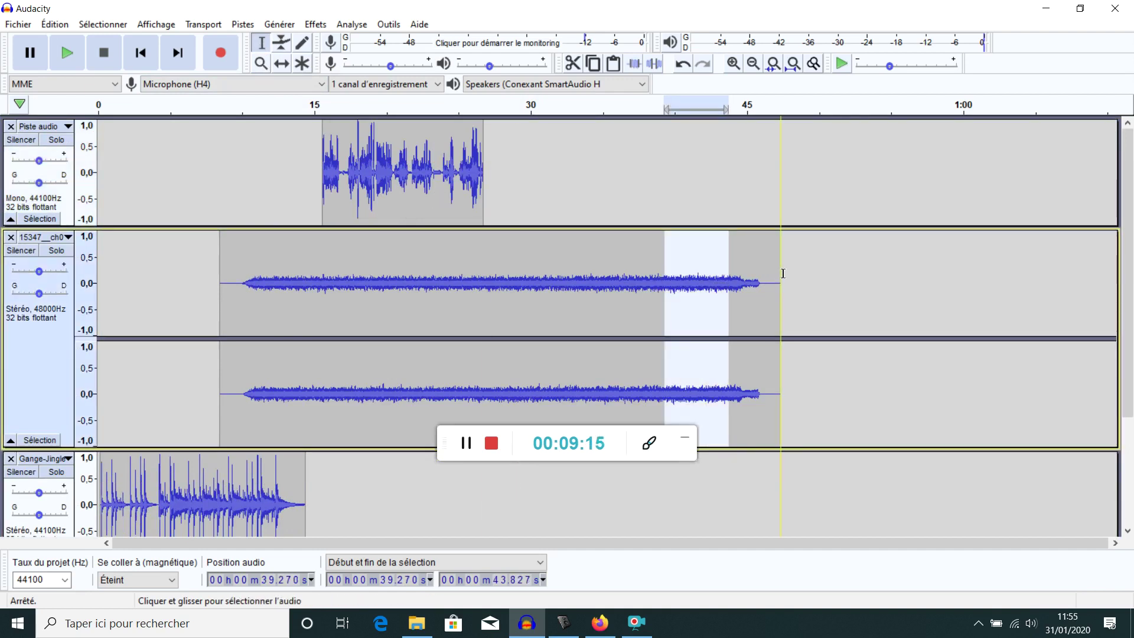
mouse_move(442, 170)
mouse_down()
mouse_move(458, 170)
mouse_move(427, 170)
mouse_up()
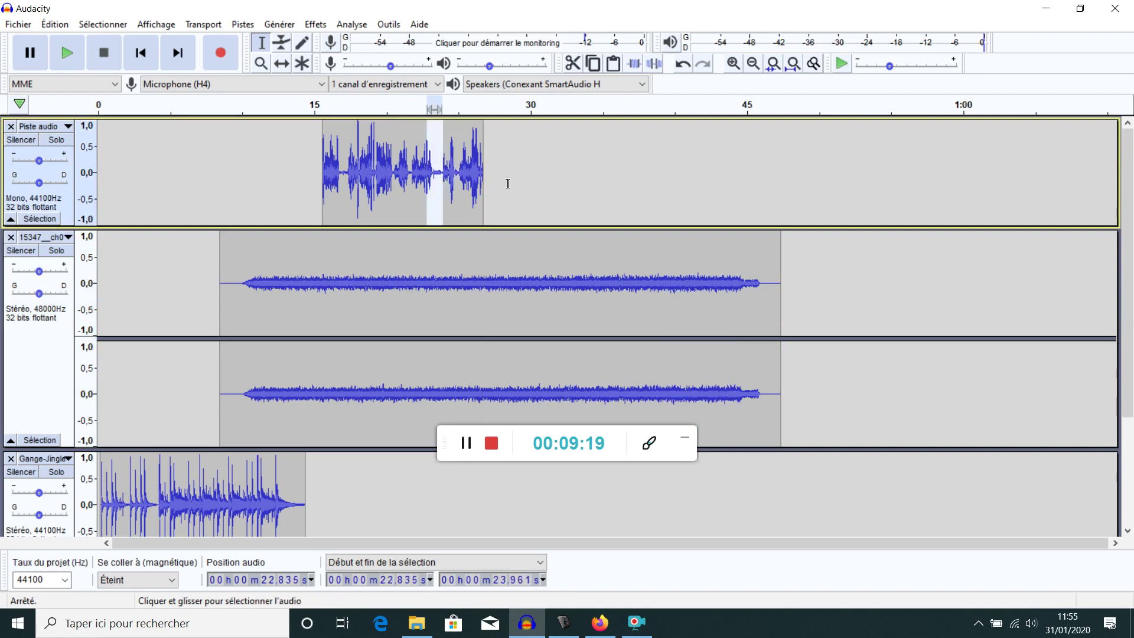
click(565, 209)
Try deleting the first 1.894 s of the Gange-Jingle track, then undo the deletion and clear the selection
click(125, 470)
drag(124, 470, 100, 469)
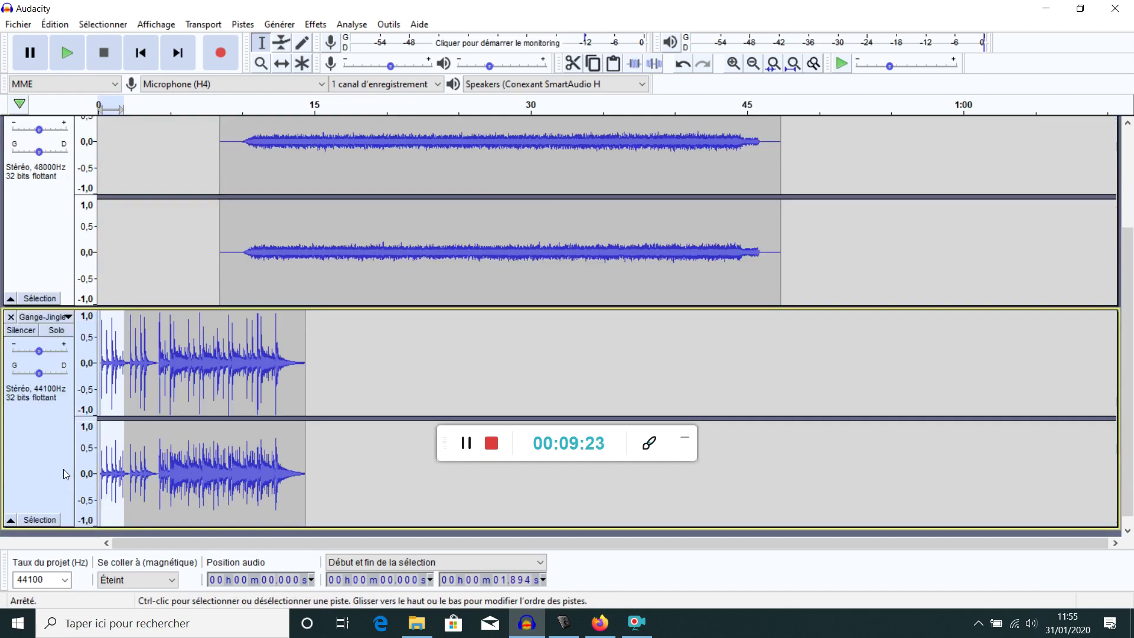
key(Delete)
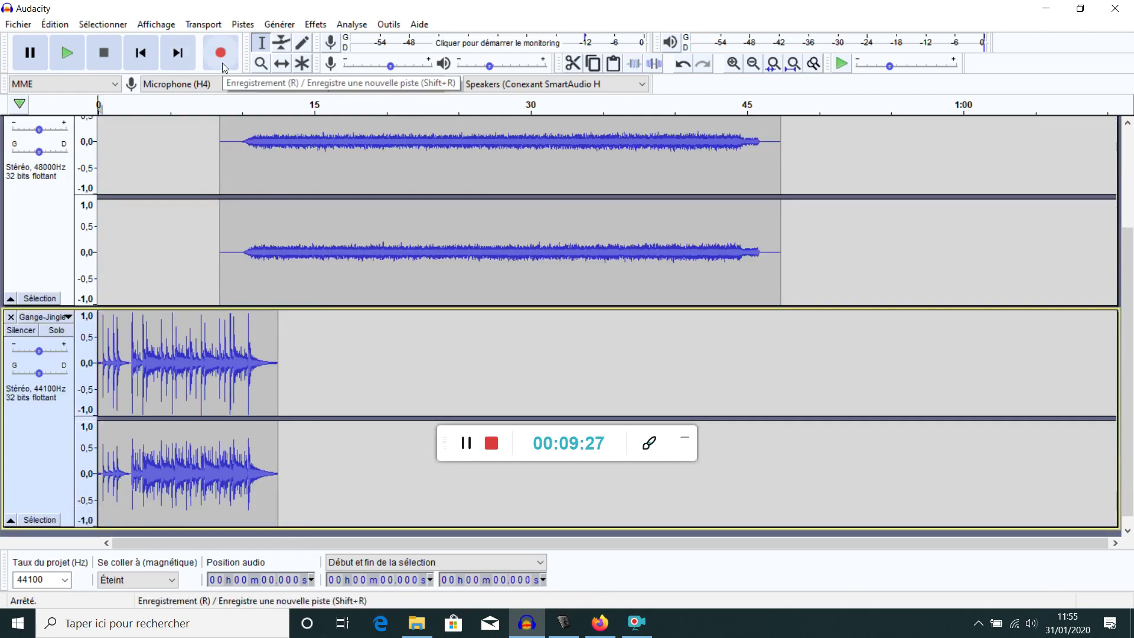
key(ctrl+z)
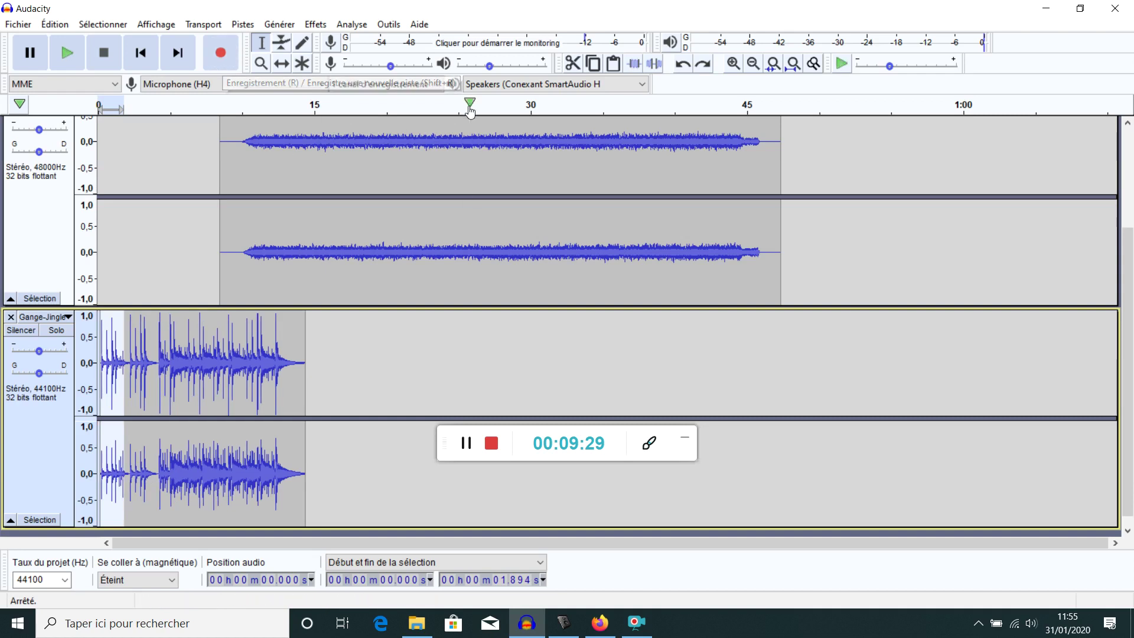
click(445, 314)
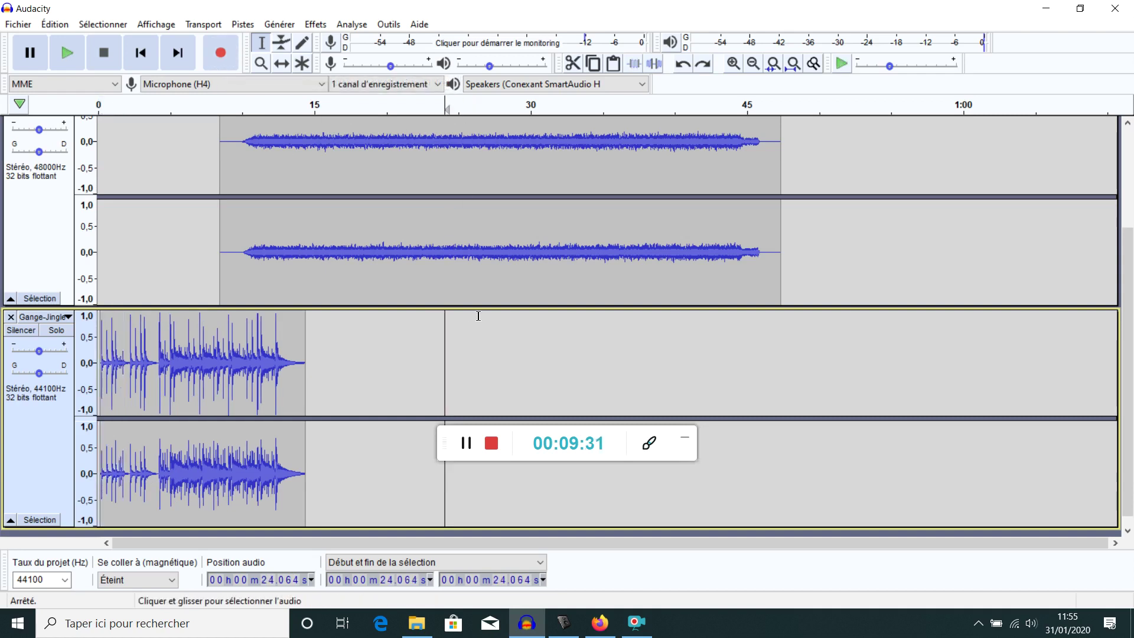
key(ctrl+z)
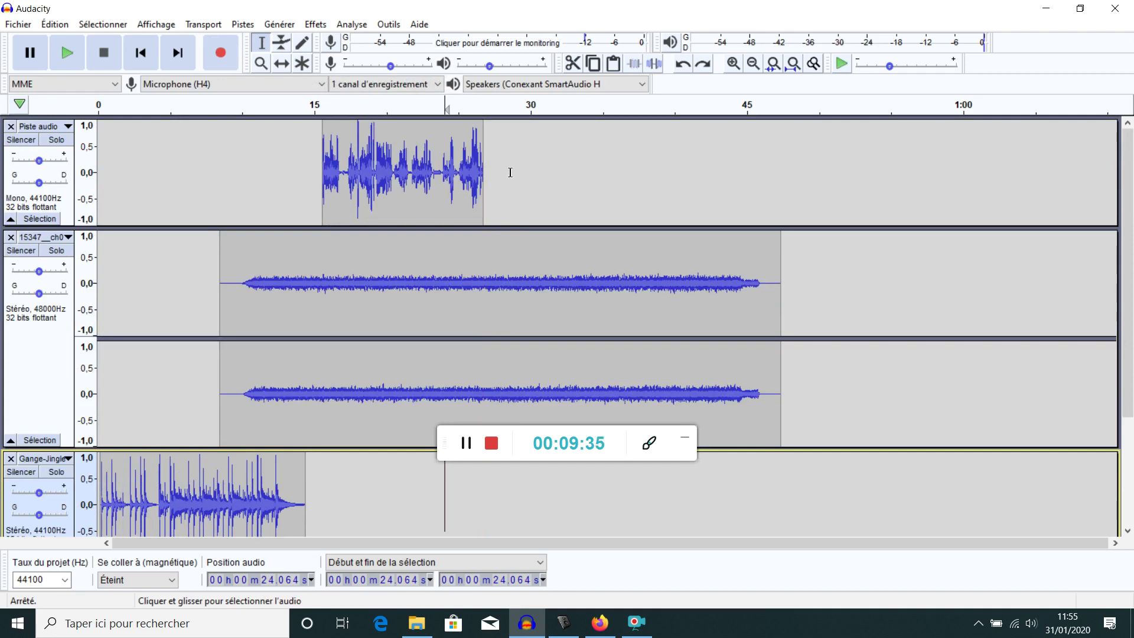
Select the whole voice clip, lower its level with a negative Amplification value, and clear the selection
drag(516, 171, 323, 171)
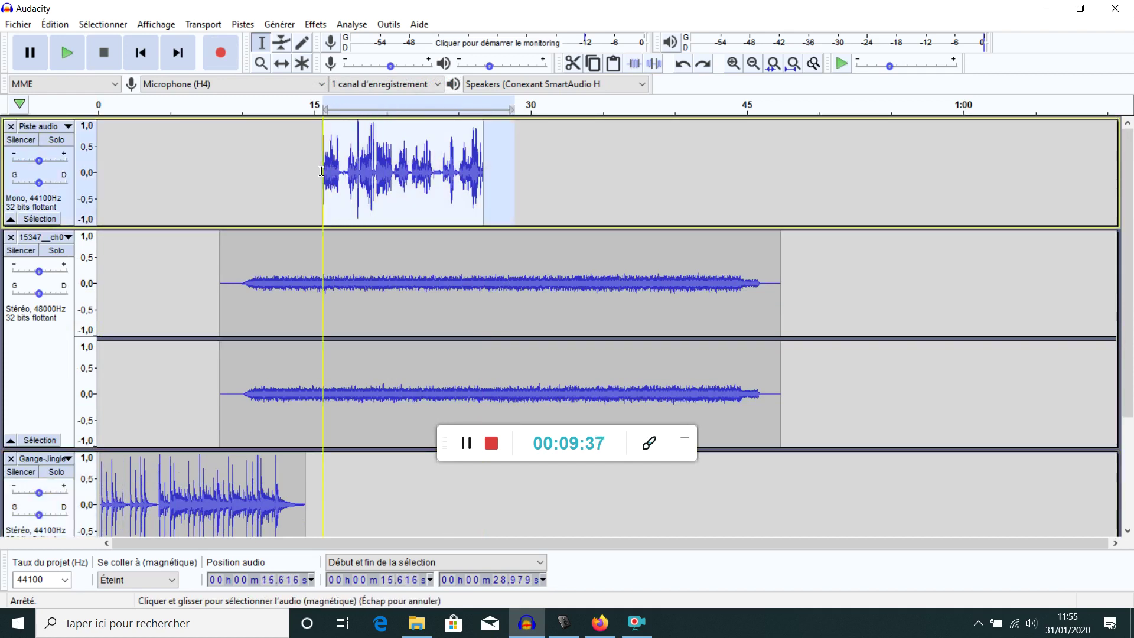
click(316, 24)
click(399, 76)
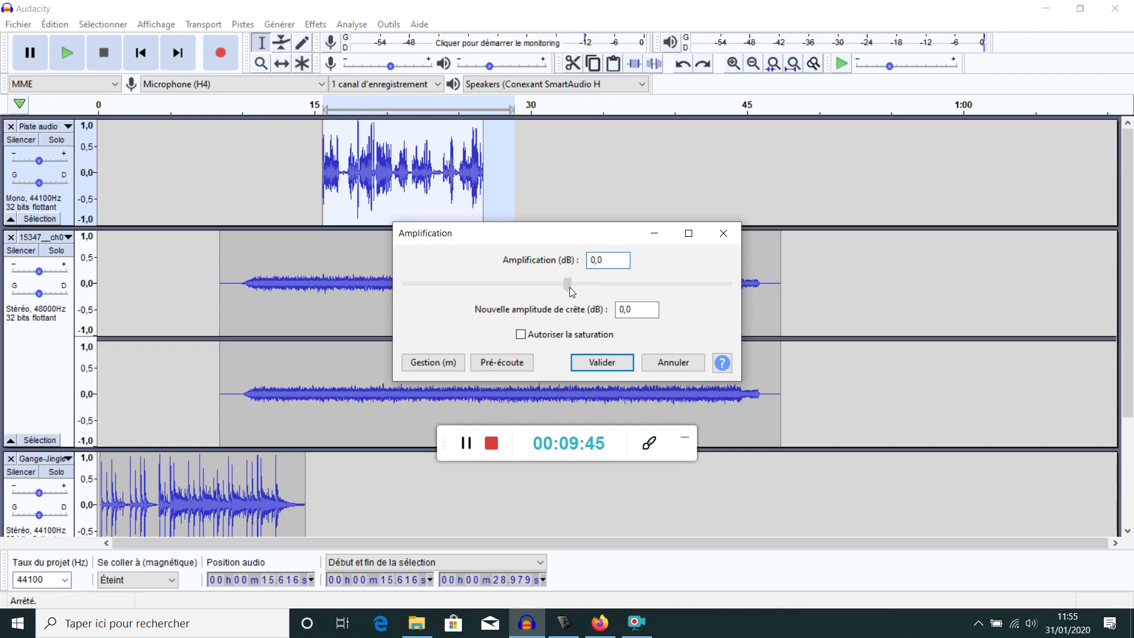
drag(569, 288, 563, 293)
click(601, 361)
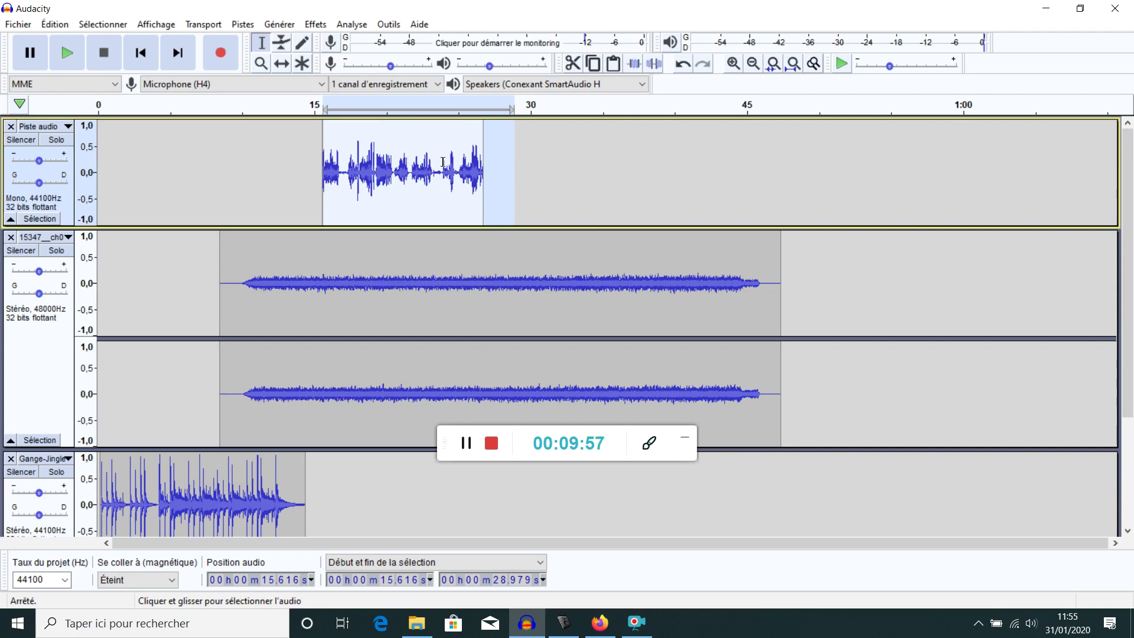
click(524, 202)
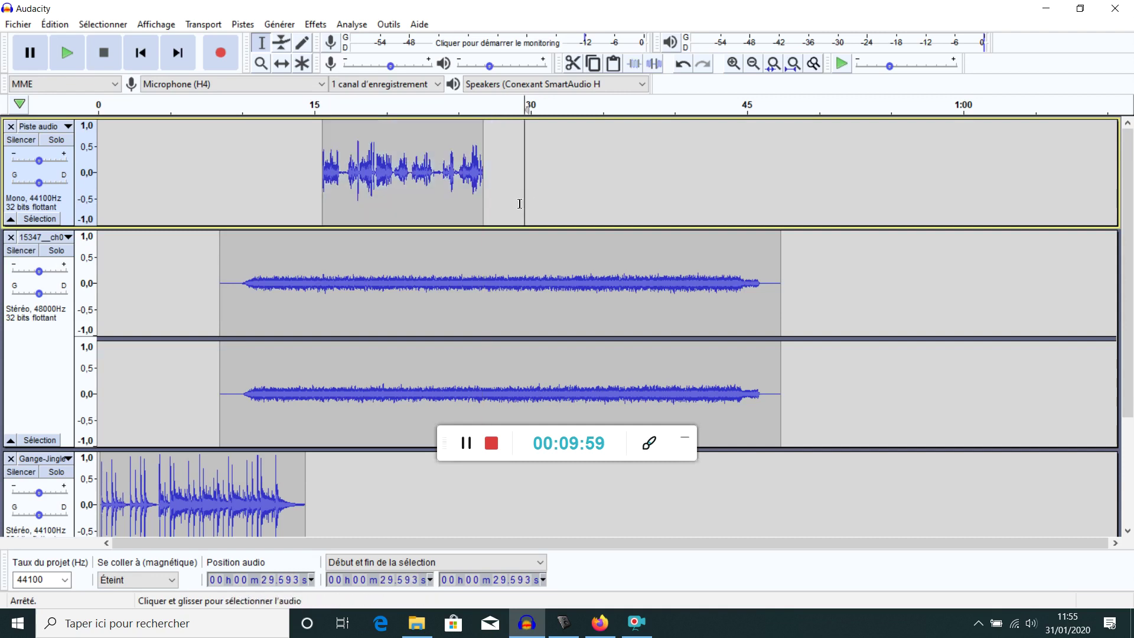